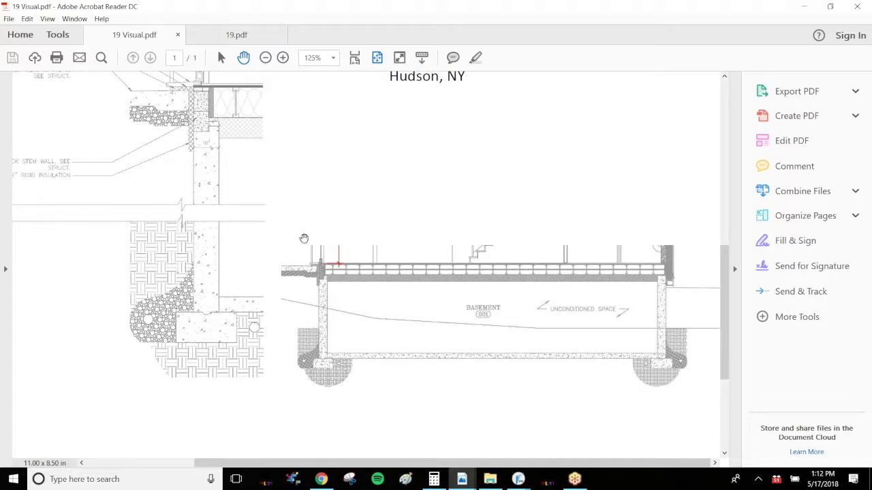
Step: Switch to the Karpiak Example project in WUFI Passive and look up the area of the slab on grade component
left_click_drag(280, 218, 353, 245)
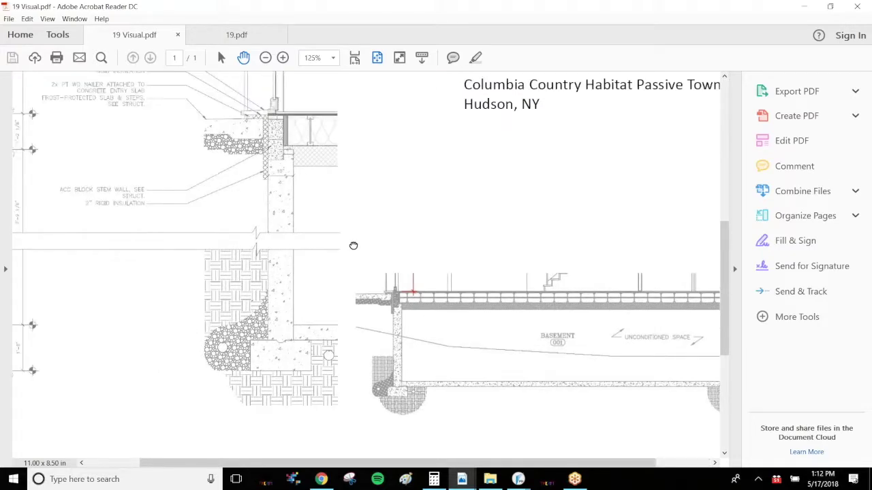
mouse_move(517, 479)
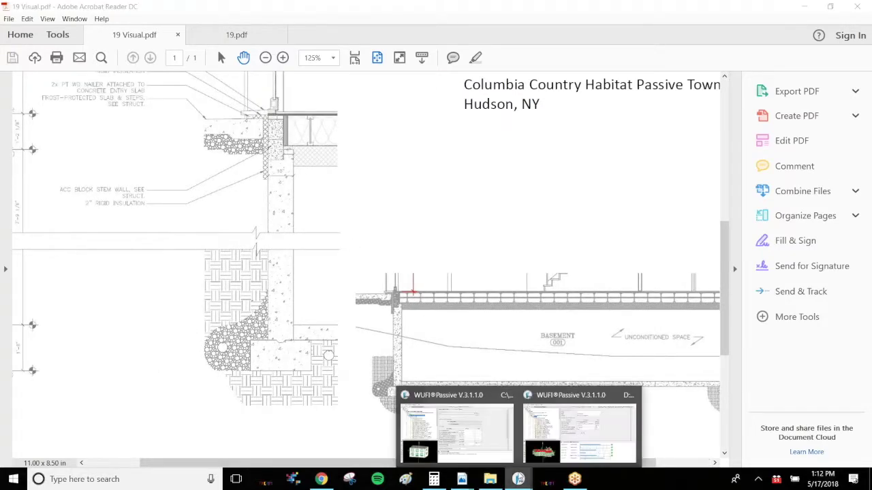
left_click(497, 440)
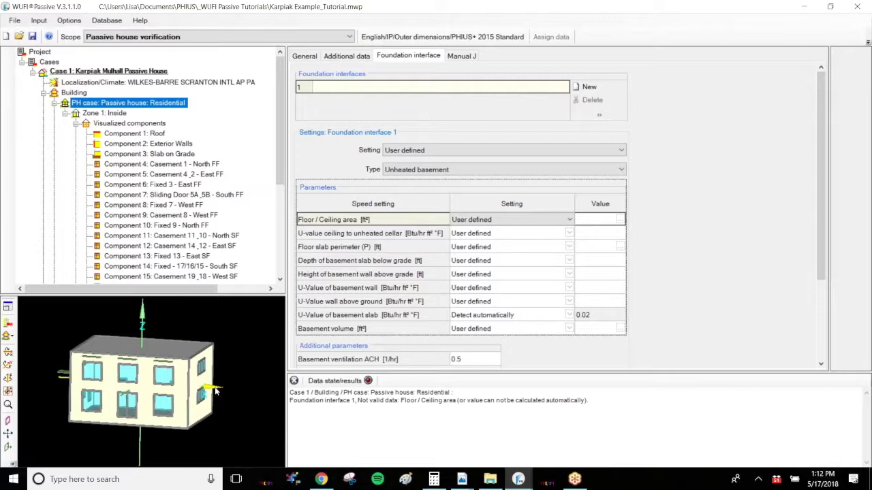
left_click_drag(215, 390, 215, 390)
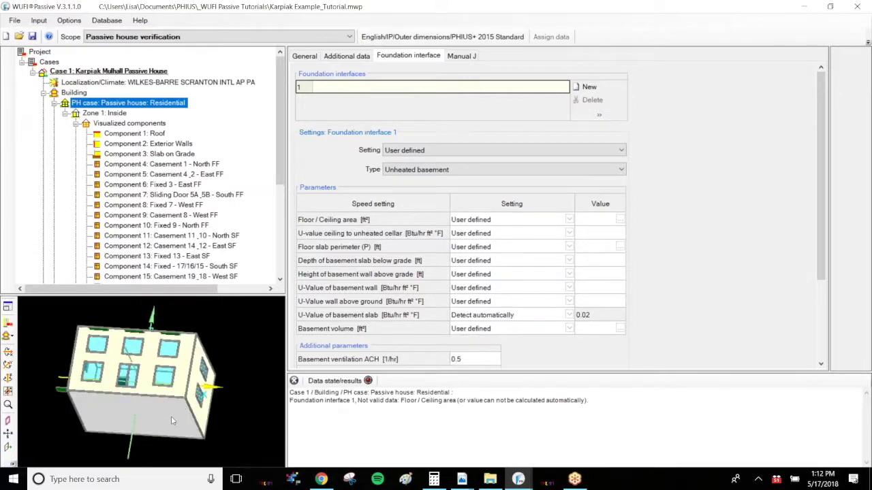
mouse_move(550, 231)
left_click(163, 419)
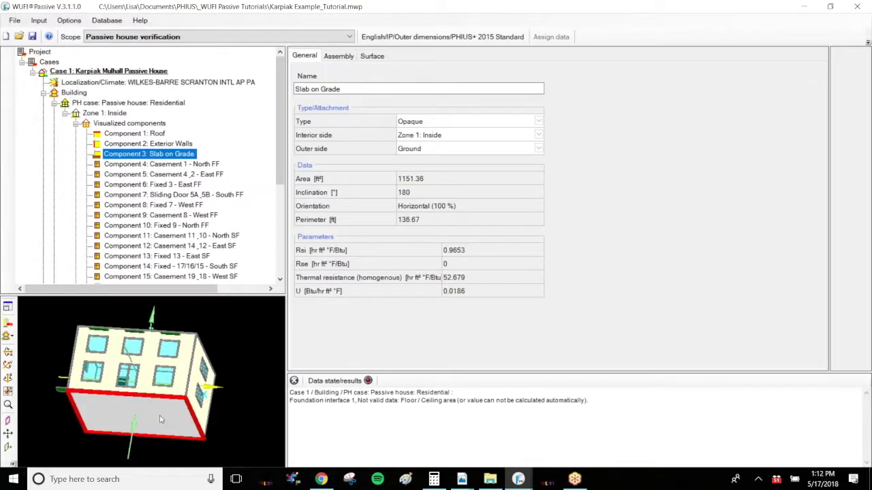
left_click(423, 179)
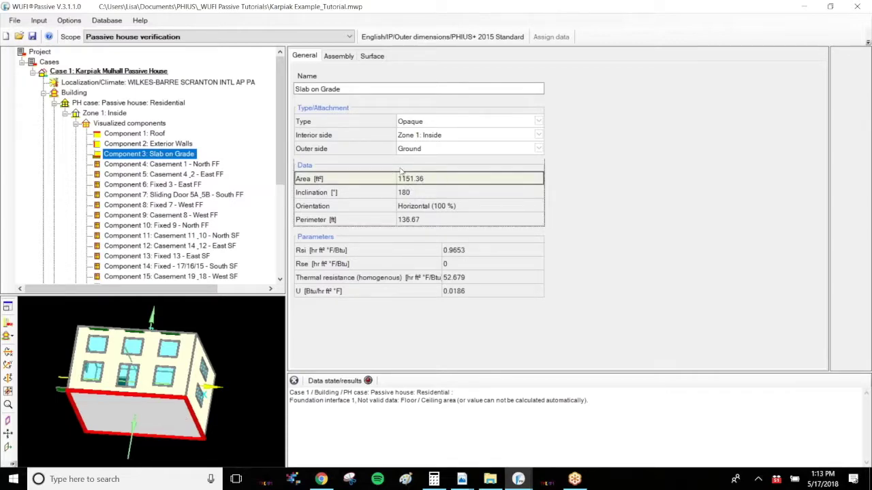
Step: Set the Floor / Ceiling area of foundation interface 1 to 1151.36 ft² in the Residential PH case
left_click(115, 104)
left_click(593, 219)
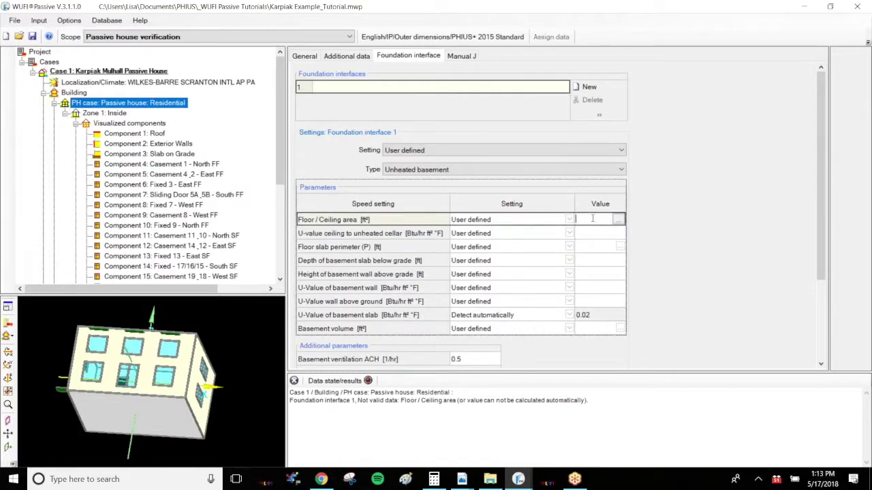
scroll(592, 219, "down", 2)
type("115")
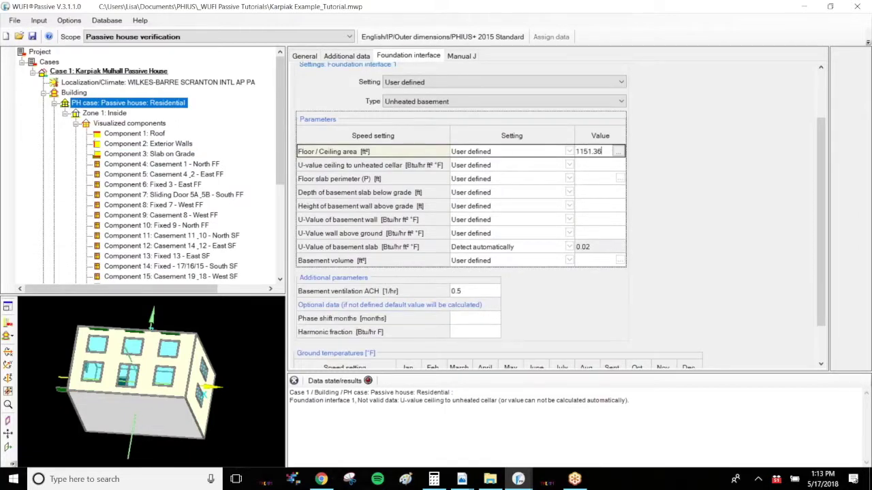
type("1.36")
Step: Check the source options for the Floor / Ceiling area, keeping User defined, and move on to the U-value ceiling to unheated cellar
left_click(521, 152)
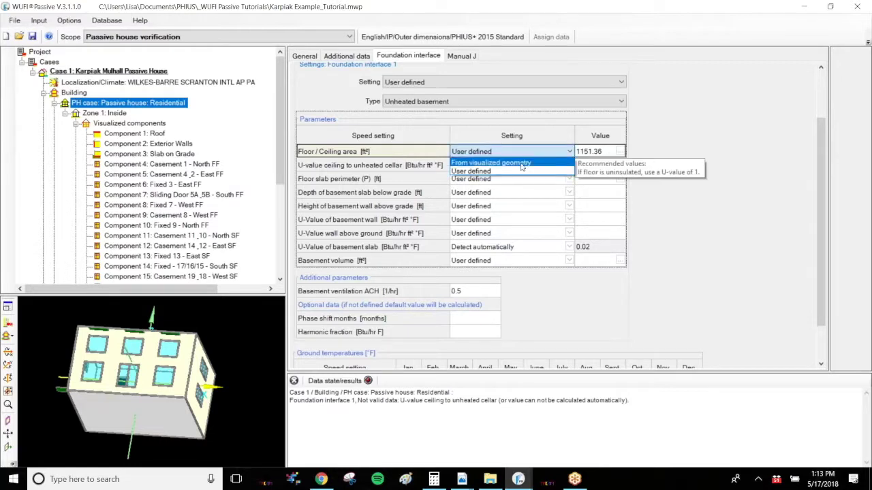
left_click(517, 171)
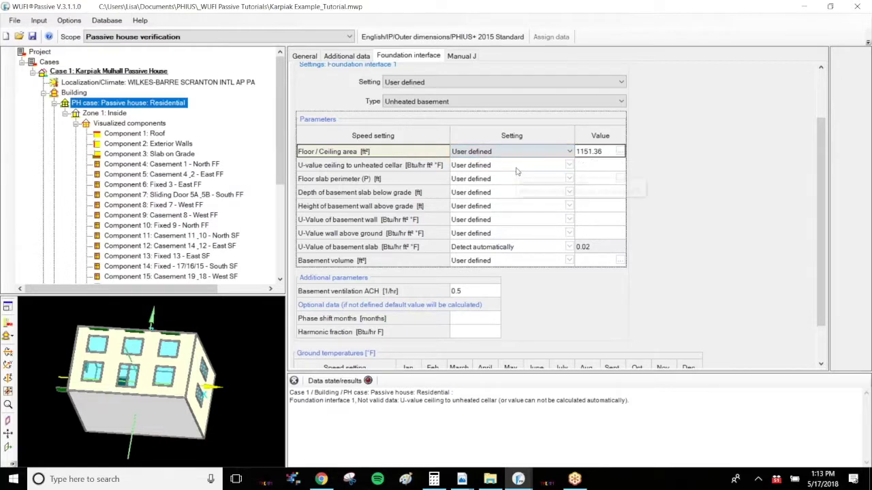
left_click(540, 170)
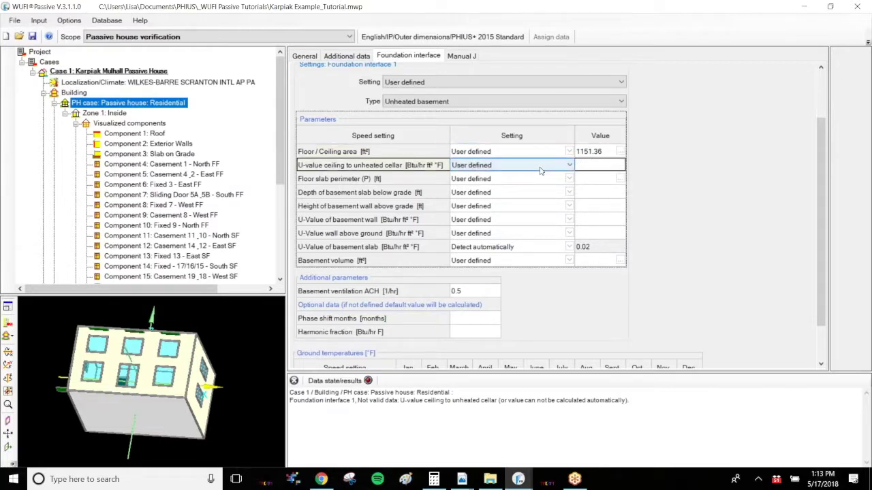
left_click(538, 152)
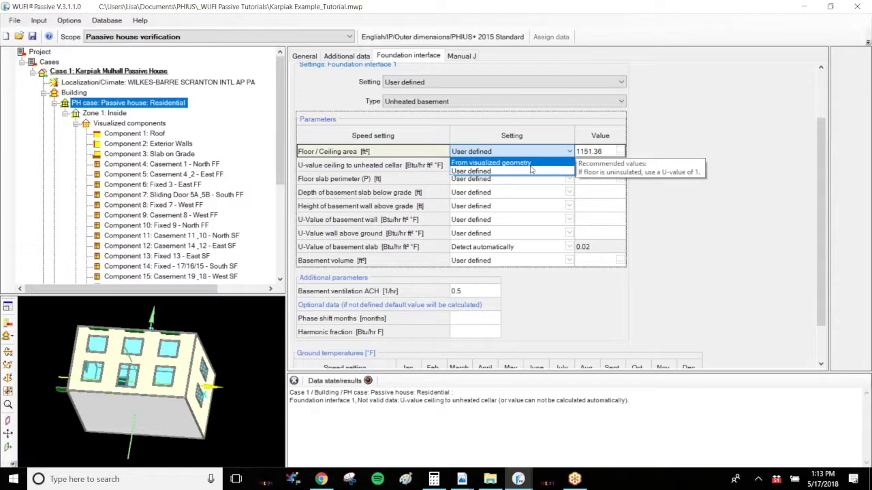
left_click(531, 170)
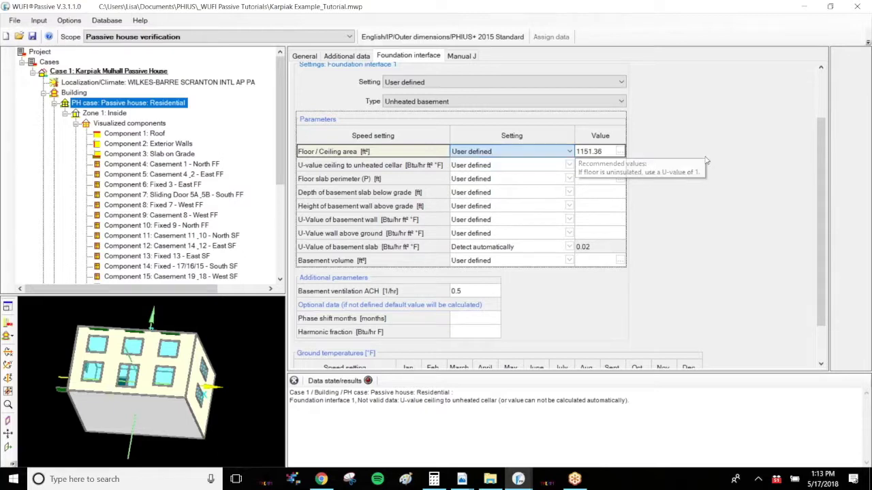
left_click(521, 169)
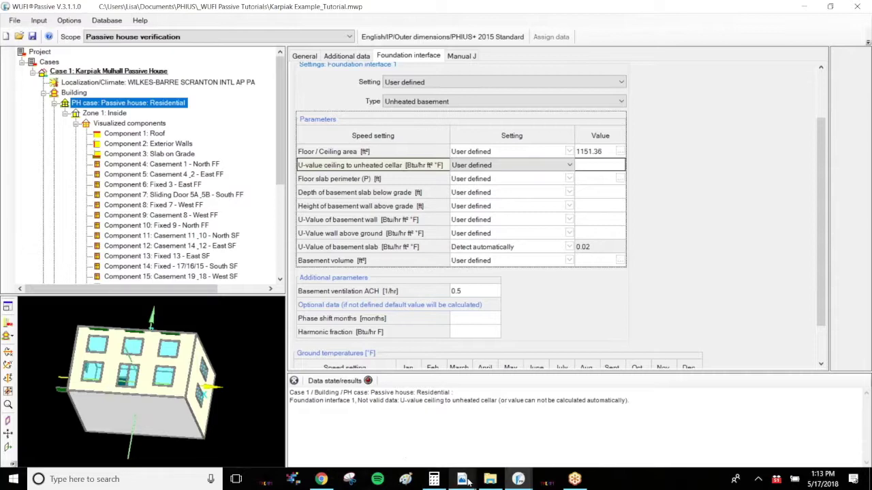
Step: Switch to the 19 Visual PDF and examine the insulated floor above the basement in the wall detail
mouse_move(463, 480)
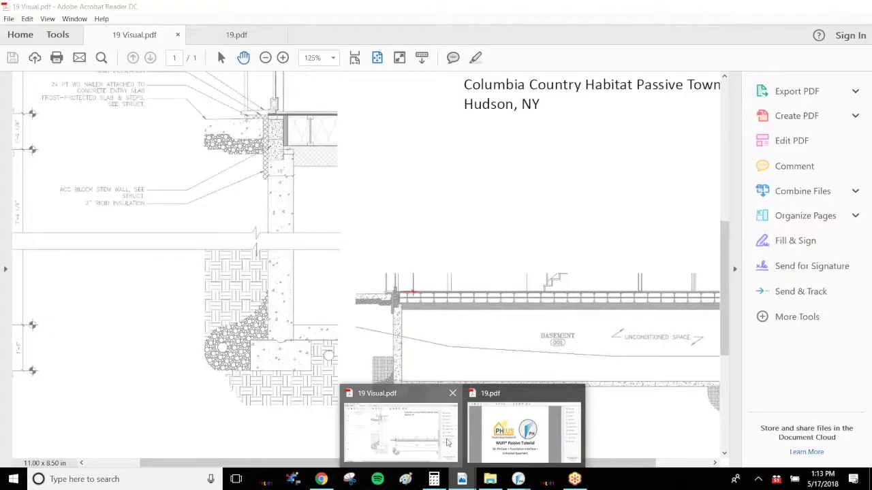
left_click(401, 429)
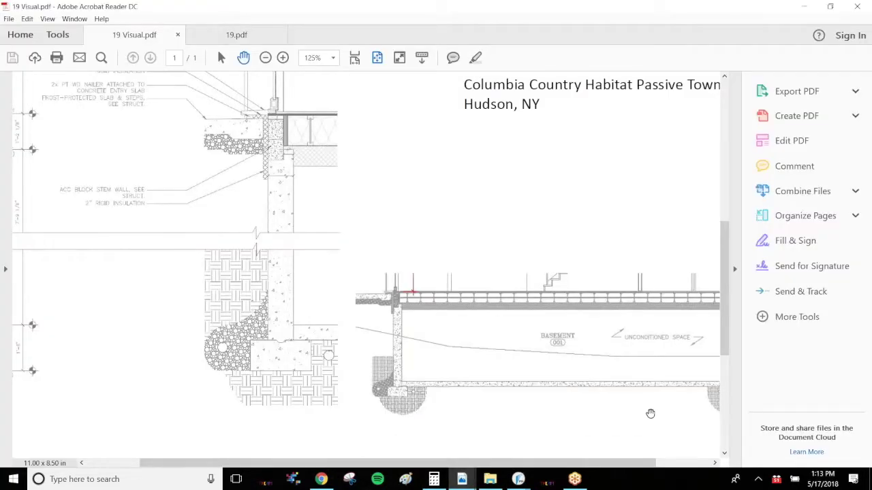
scroll(291, 201, "up", 2)
scroll(335, 203, "up", 1)
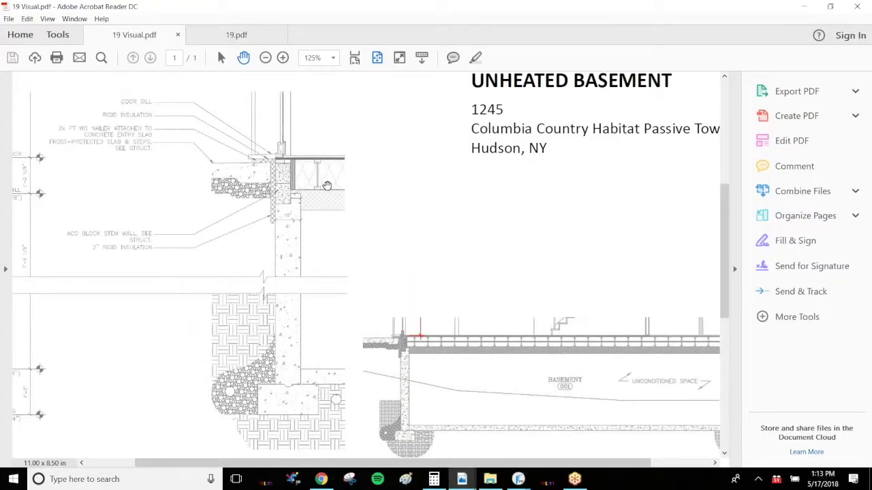
scroll(337, 204, "up", 3)
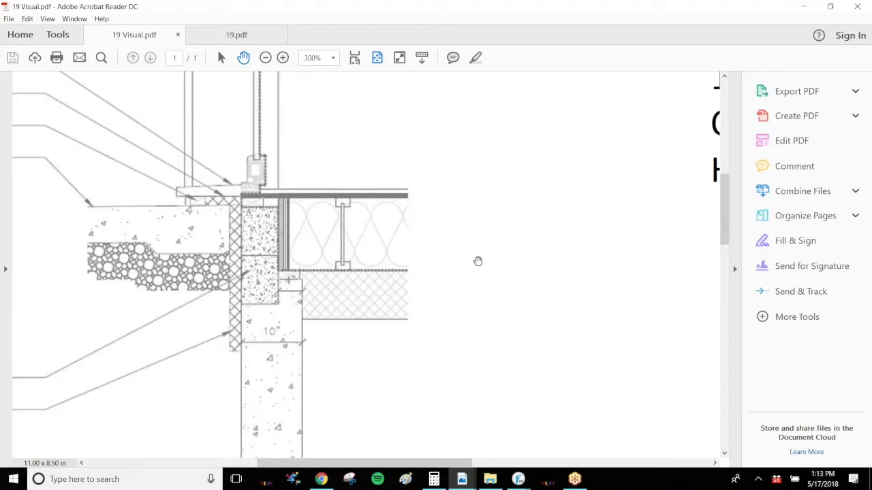
left_click_drag(408, 232, 362, 198)
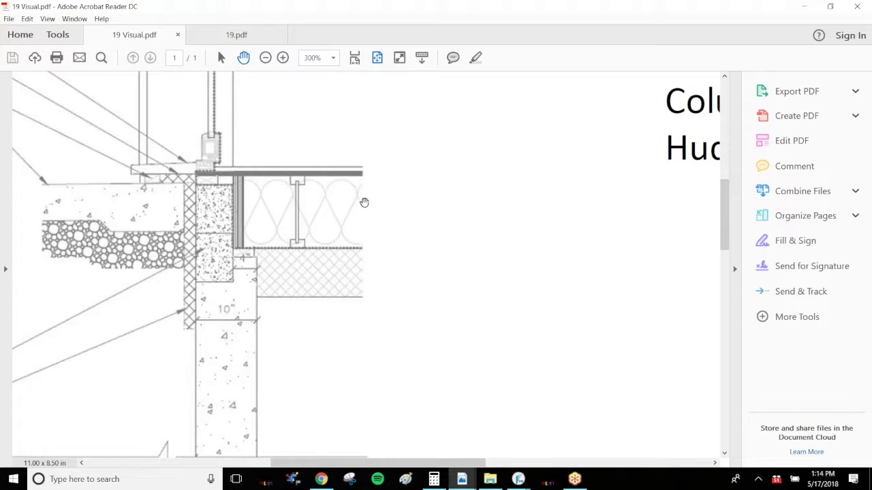
Step: Add up the R-values of the floor's insulation layers in the calculator, using 8*4 for the second layer
left_click(435, 479)
key("Escape")
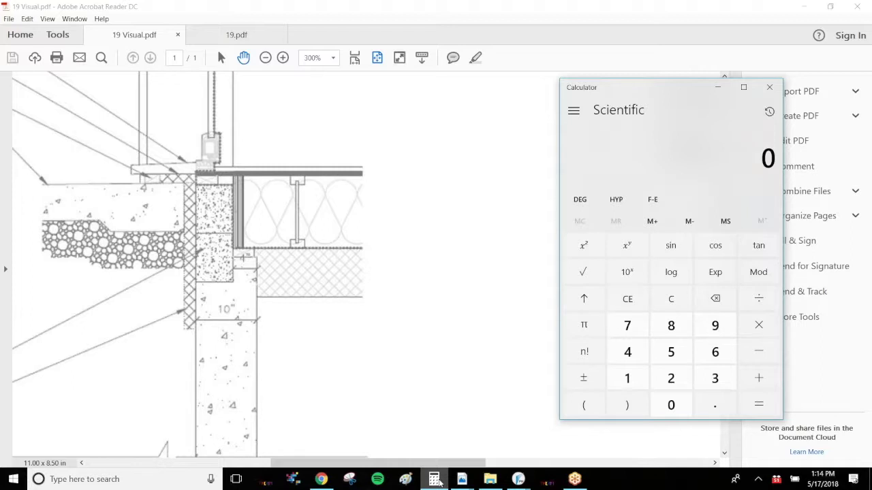
type("12*3")
key("Return")
type("+")
type("(8*4)")
key("Return")
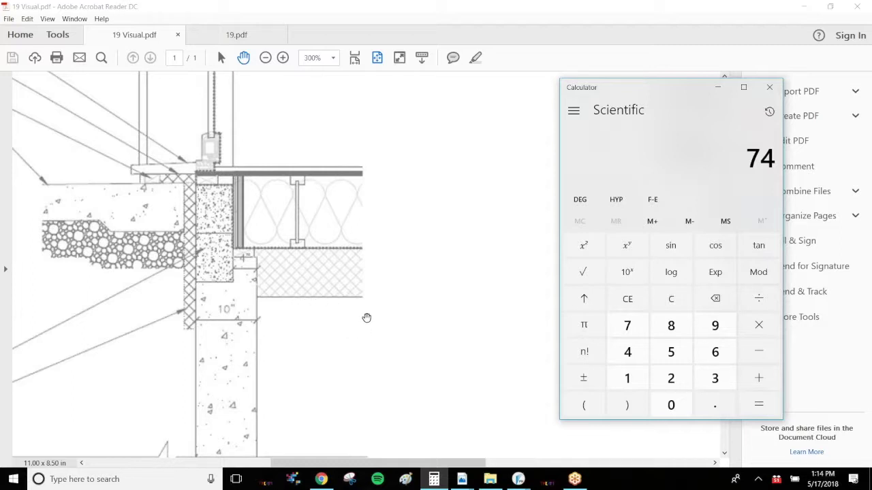
Step: Switch back to the Karpiak project, inspect the slab component's U-value, and return to the PH case's foundation interface
mouse_move(517, 479)
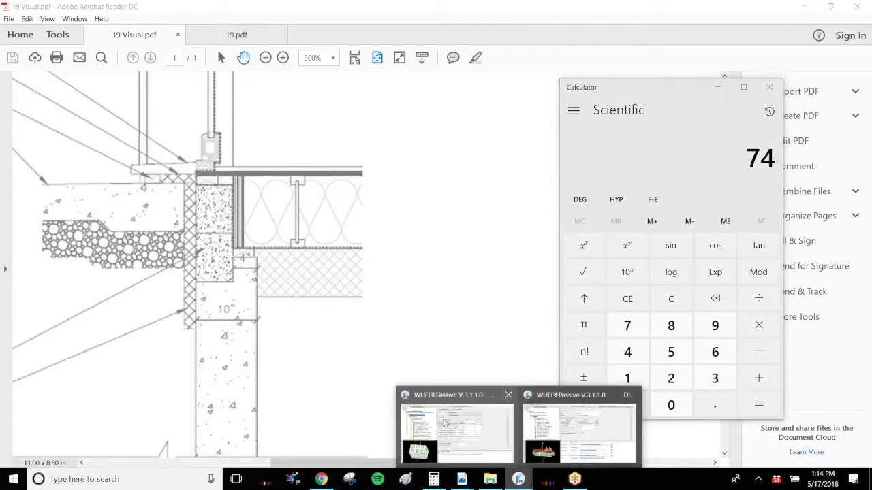
left_click(444, 422)
left_click(175, 424)
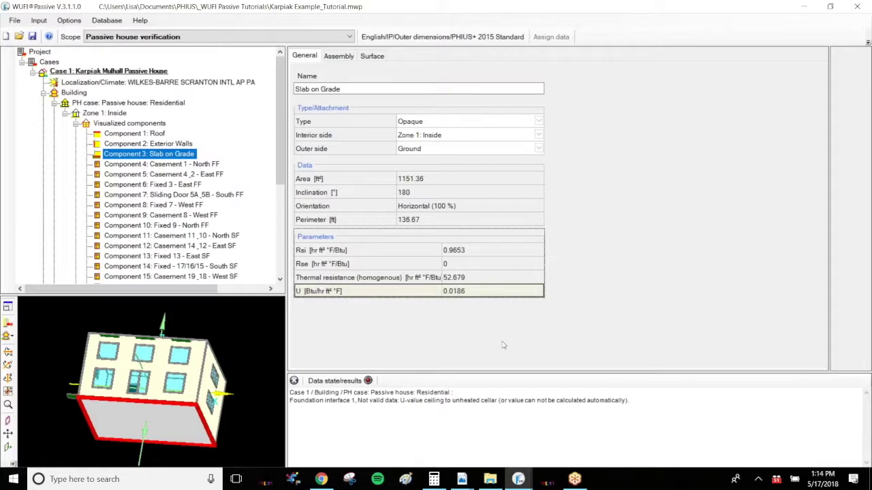
left_click(113, 104)
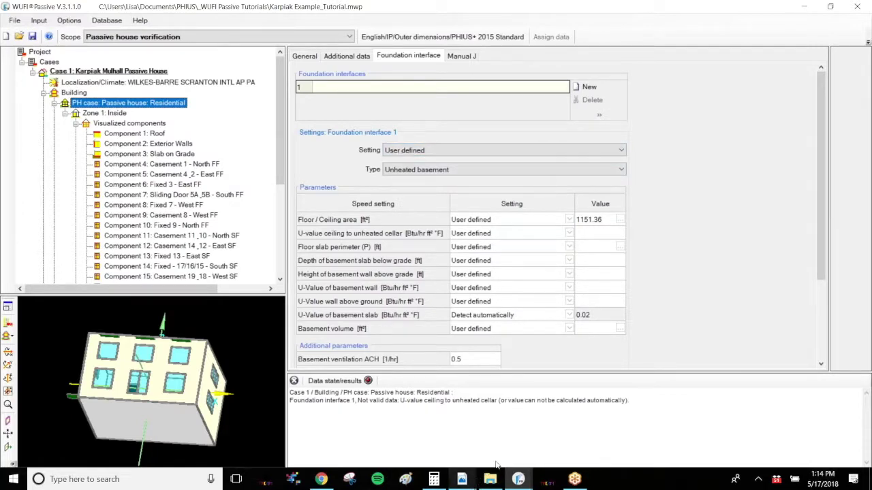
Step: Switch to the 19 Visual PDF and compute the floor assembly's U-value as 1/74 in the calculator
mouse_move(462, 478)
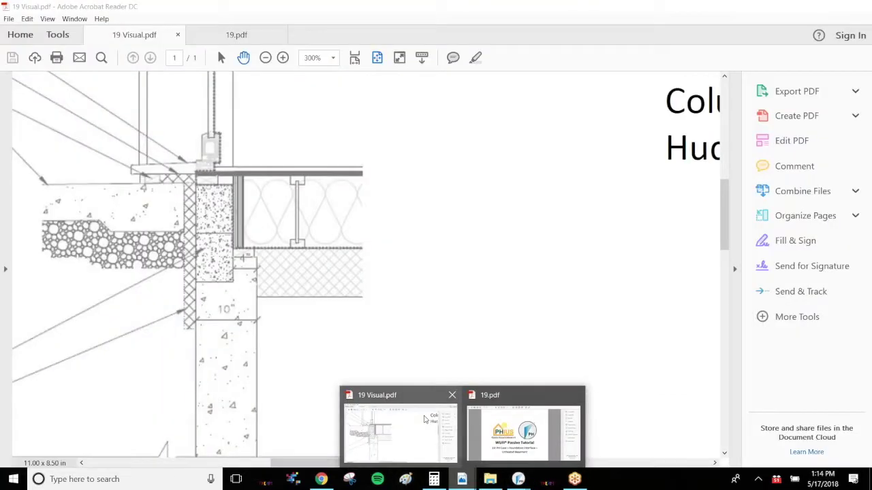
left_click(423, 419)
left_click(434, 479)
left_click_drag(647, 88, 430, 98)
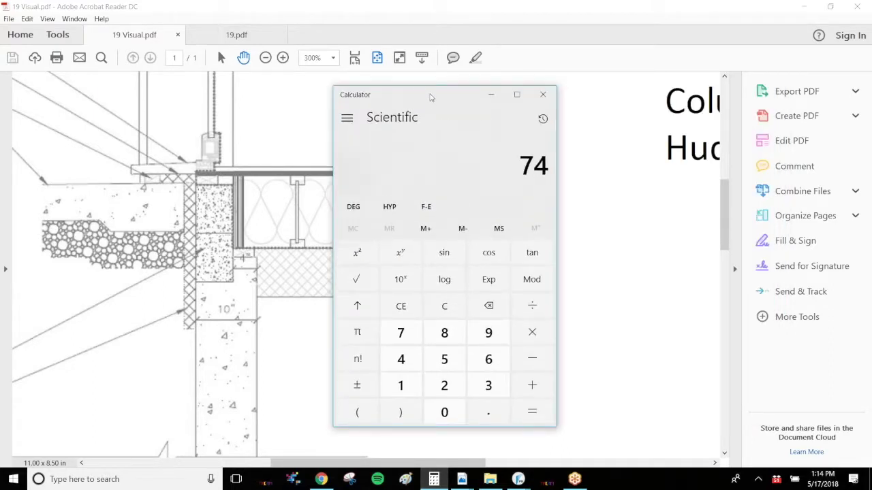
key("Delete")
type("1/74")
key("Return")
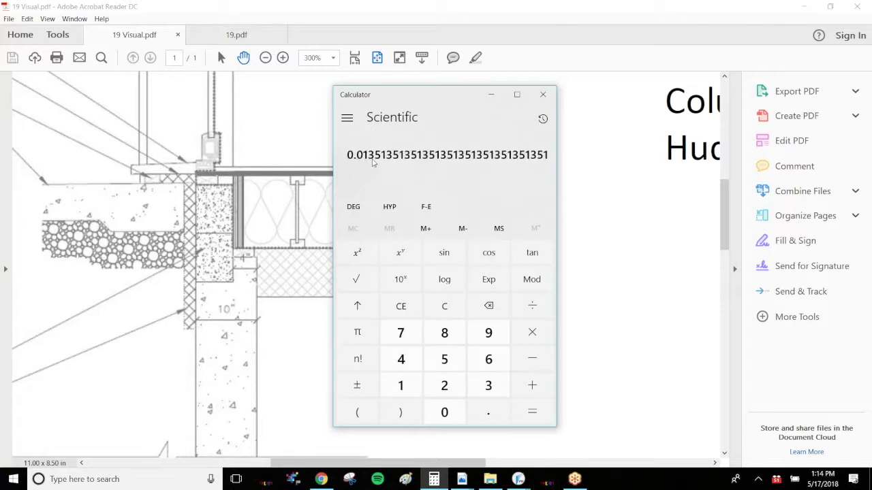
Step: Switch back to the Karpiak project and set the U-value ceiling to unheated cellar to 0.0135 Btu/hr ft² °F
mouse_move(518, 479)
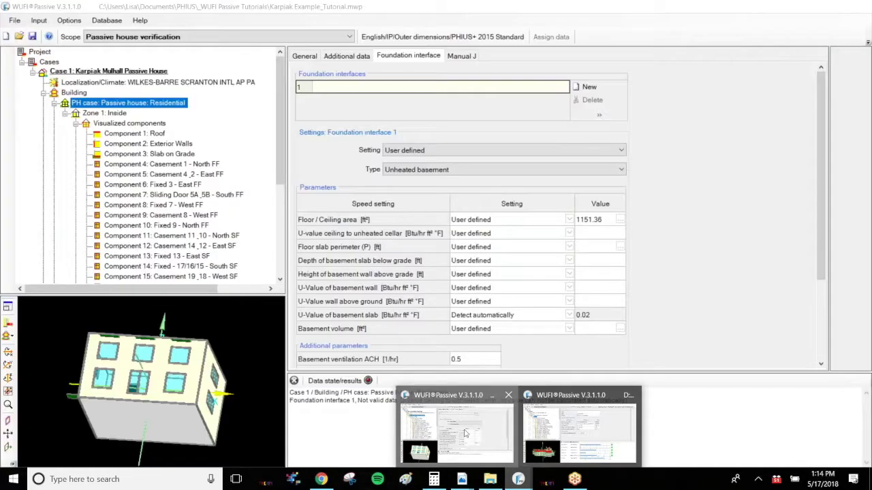
left_click(467, 434)
type("0.0135")
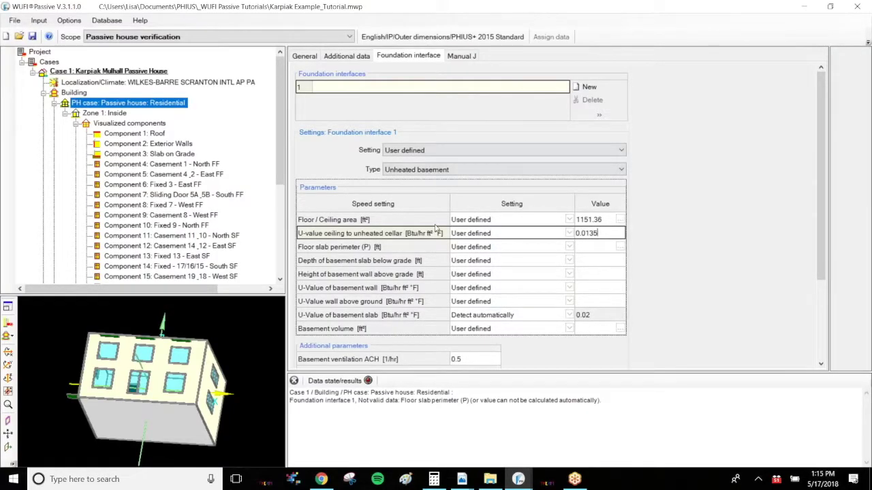
Step: Try Detect automatically for the U-value ceiling to unheated cellar, and restore its User defined setting
left_click(403, 258)
left_click(477, 233)
left_click(511, 233)
left_click(513, 248)
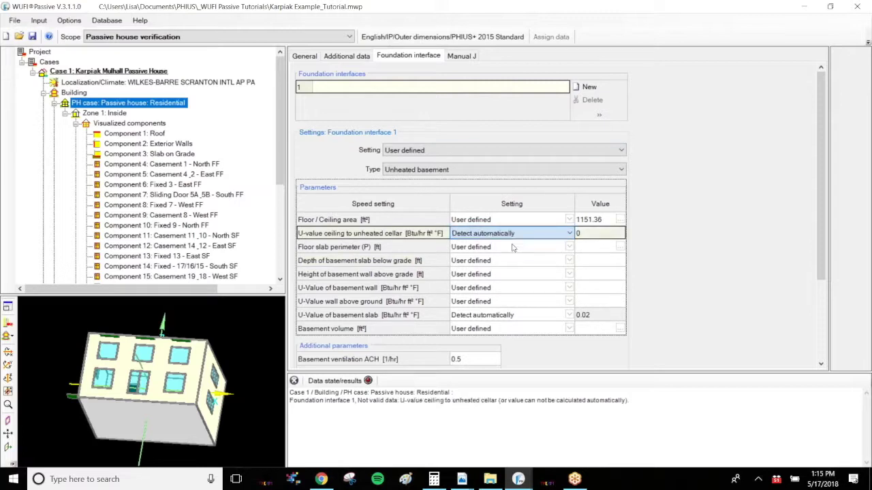
left_click(511, 233)
left_click(514, 253)
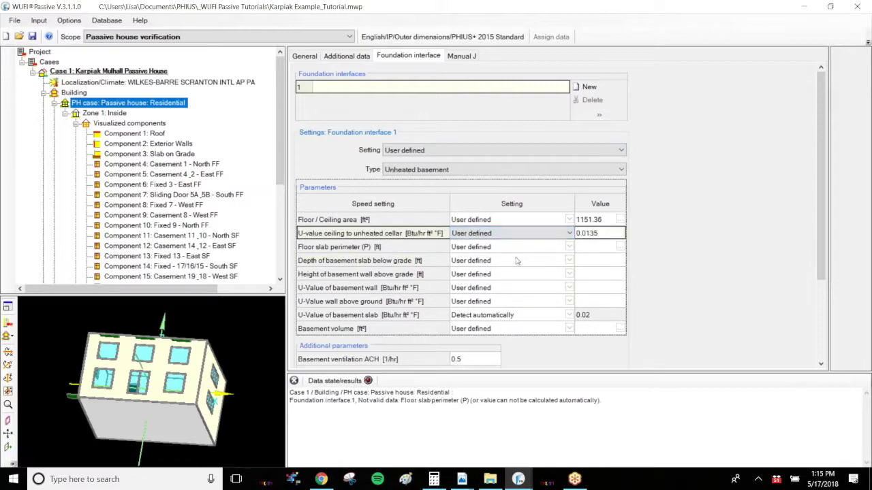
Step: Look up the slab on grade component's perimeter and set the Floor slab perimeter (P) to 136.67 ft
left_click(600, 247)
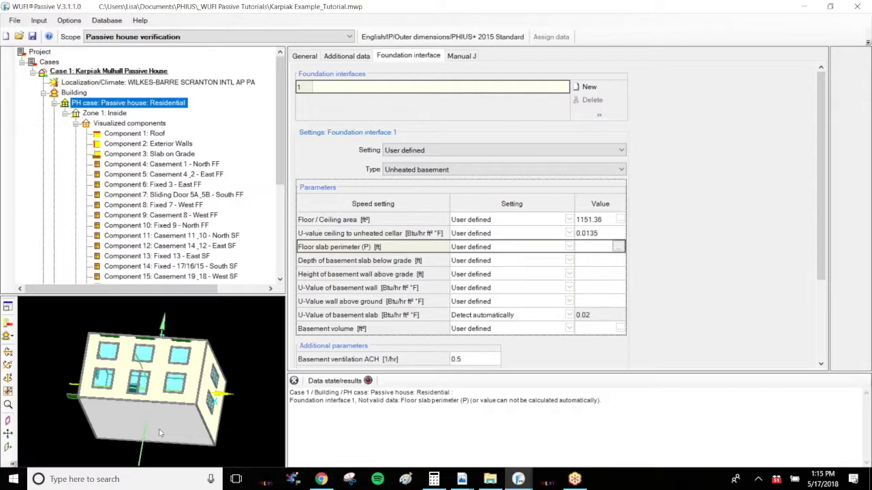
left_click(181, 426)
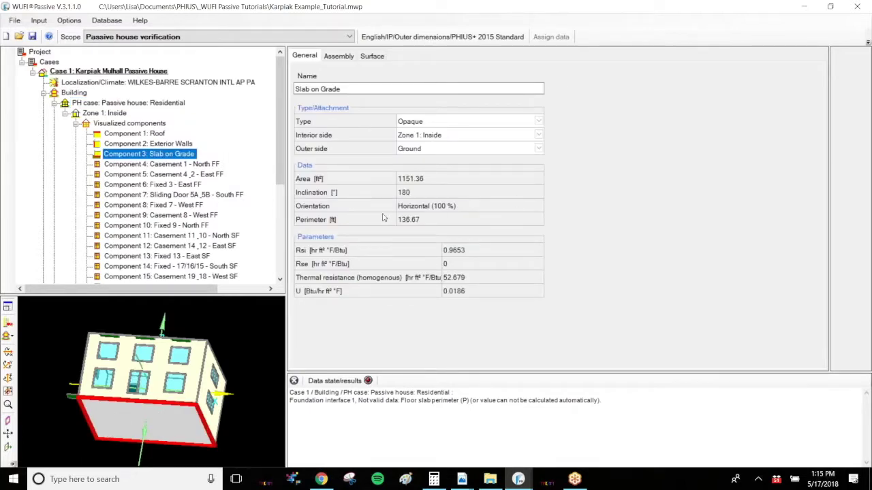
left_click(423, 223)
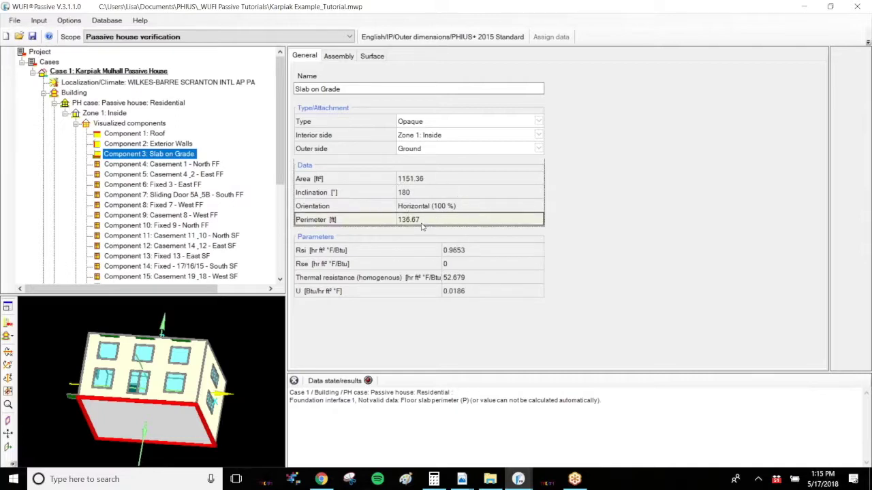
left_click(127, 103)
left_click(598, 246)
type("136.67")
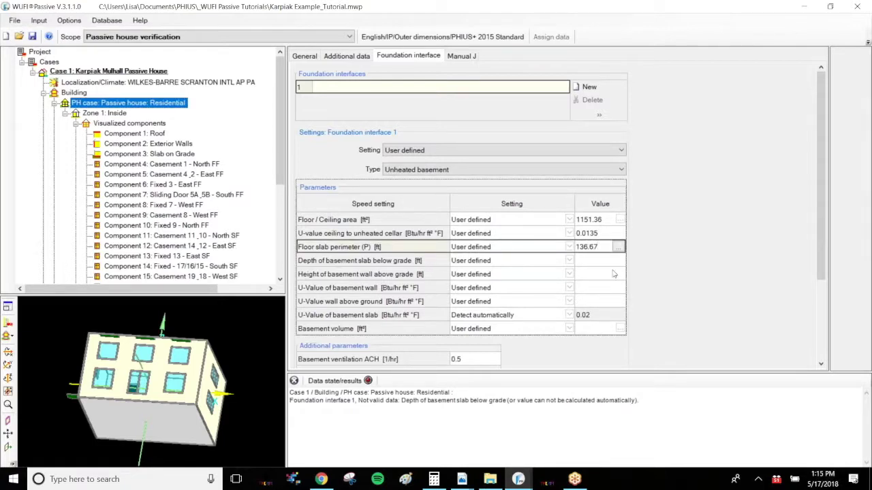
Step: Switch to the 19 Visual PDF and examine the foundation wall detail's subfloor, slab and footing elevations for the basement depth
left_click(615, 261)
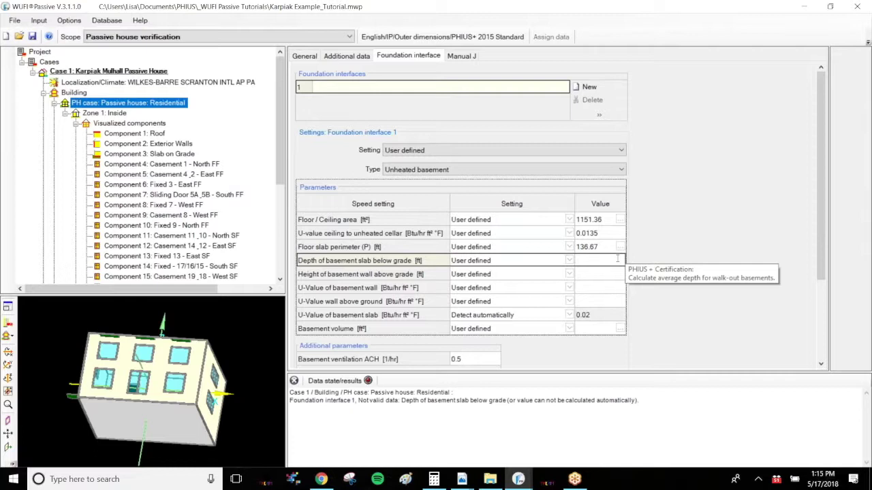
mouse_move(307, 271)
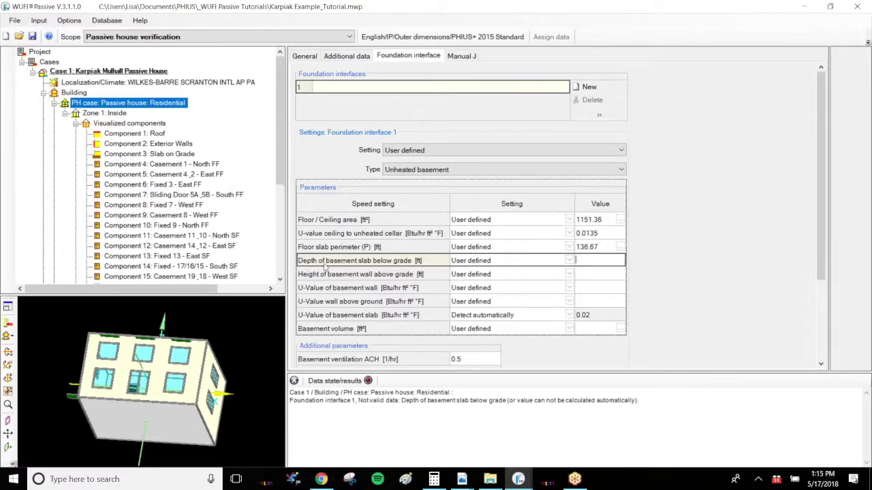
left_click(467, 481)
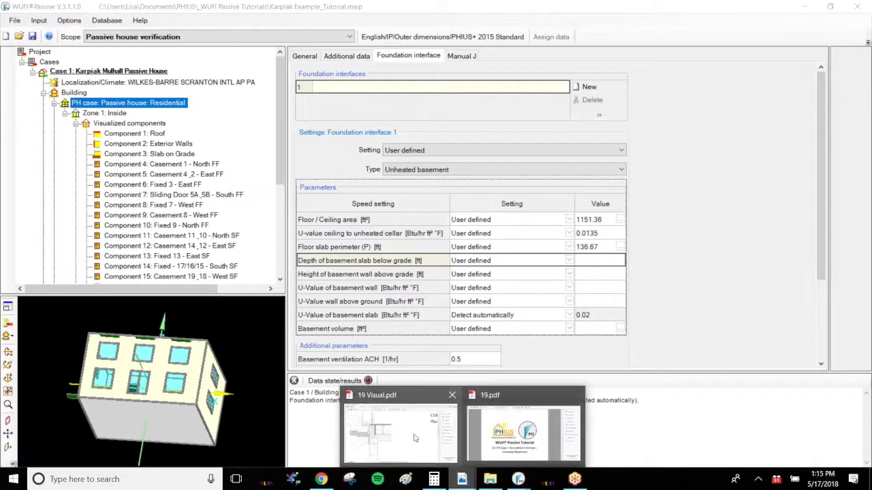
left_click(392, 409)
scroll(344, 393, "down", 3)
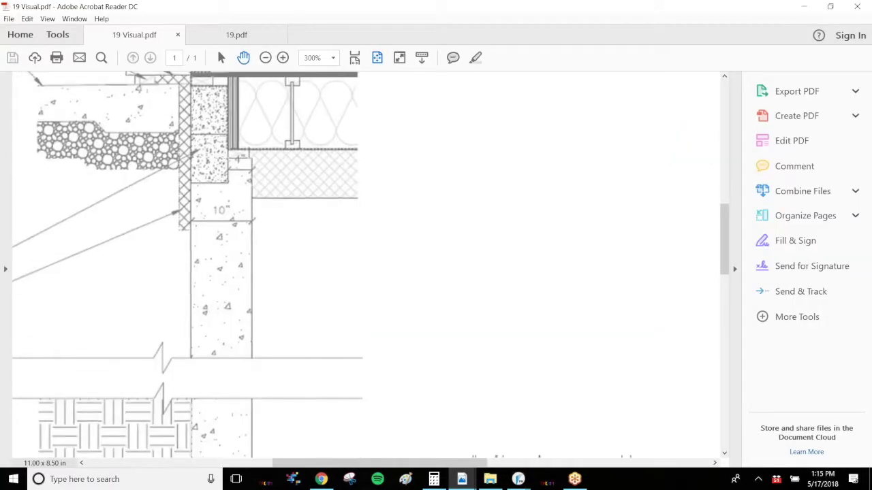
scroll(335, 295, "down", 2)
scroll(346, 314, "down", 1)
mouse_move(309, 264)
left_mouse_down()
mouse_move(382, 256)
mouse_move(463, 229)
left_mouse_up()
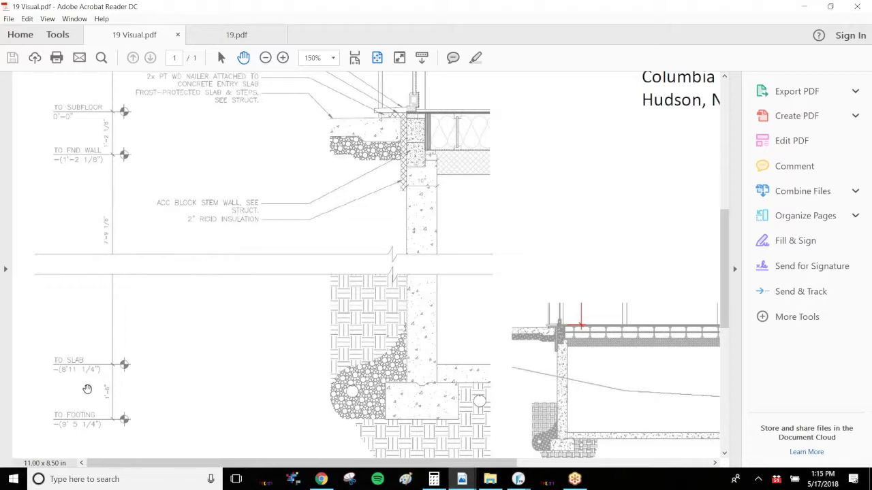
left_click_drag(664, 357, 347, 357)
left_click_drag(225, 349, 223, 334)
mouse_move(92, 107)
left_mouse_down()
mouse_move(141, 127)
mouse_move(351, 173)
left_mouse_up()
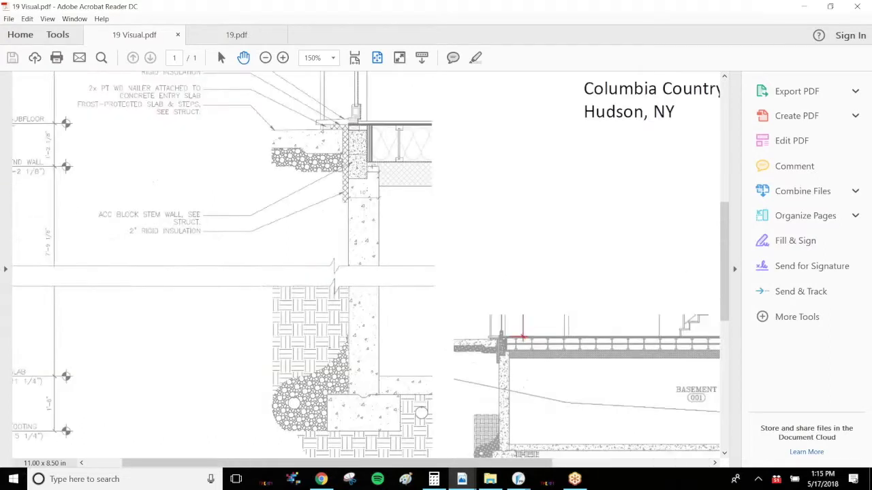
Step: Examine the sloping grade line against the basement slab and walls in the building section
left_click_drag(589, 342, 531, 242)
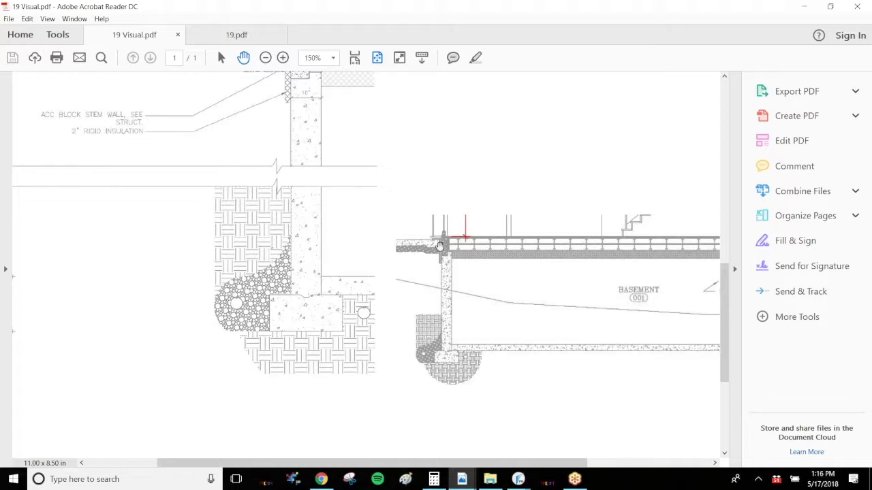
left_click_drag(584, 346, 381, 355)
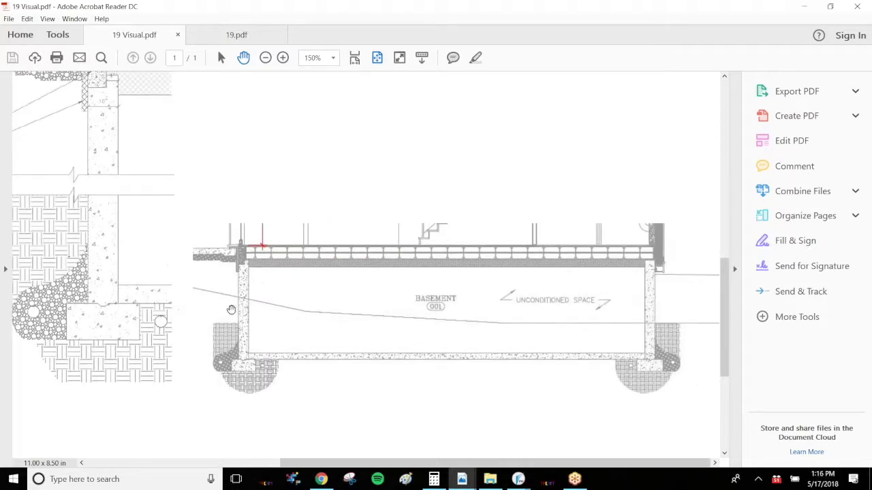
left_click_drag(517, 362, 518, 367)
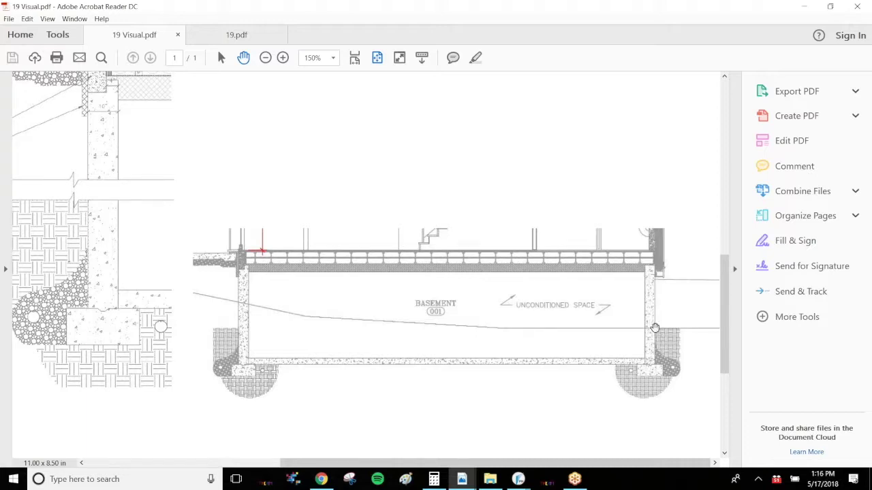
scroll(654, 374, "down", 1)
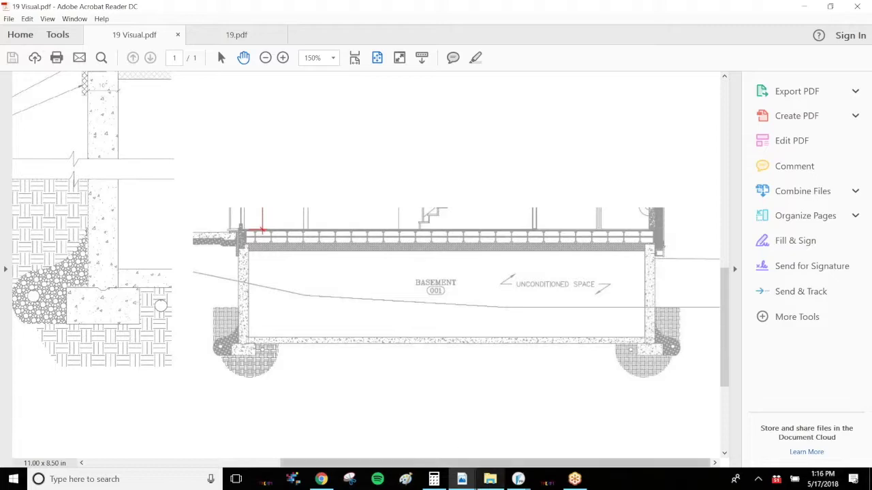
Step: Switch back to the Karpiak project, set the Depth of basement slab below grade to 6 ft, and recheck the section drawing
mouse_move(518, 479)
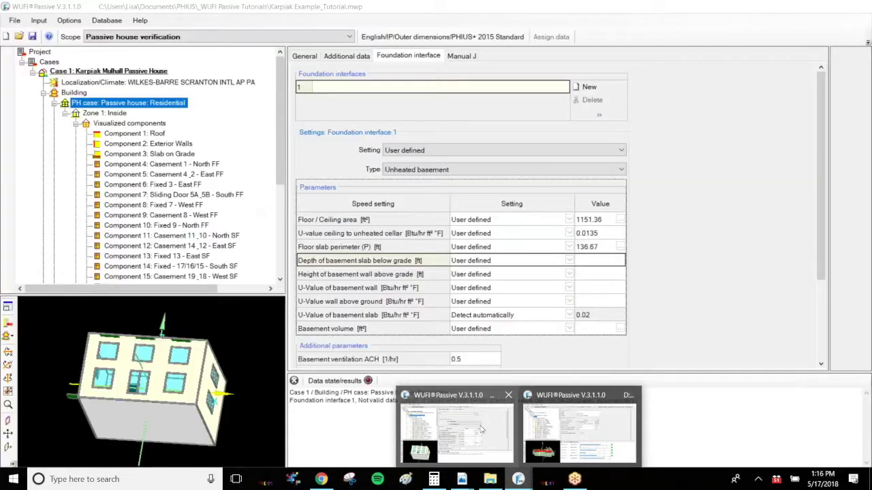
left_click(477, 428)
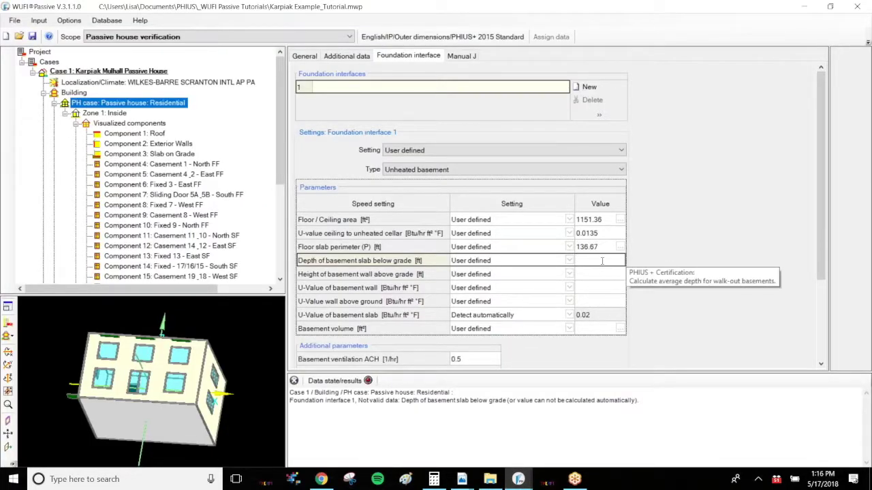
type("6")
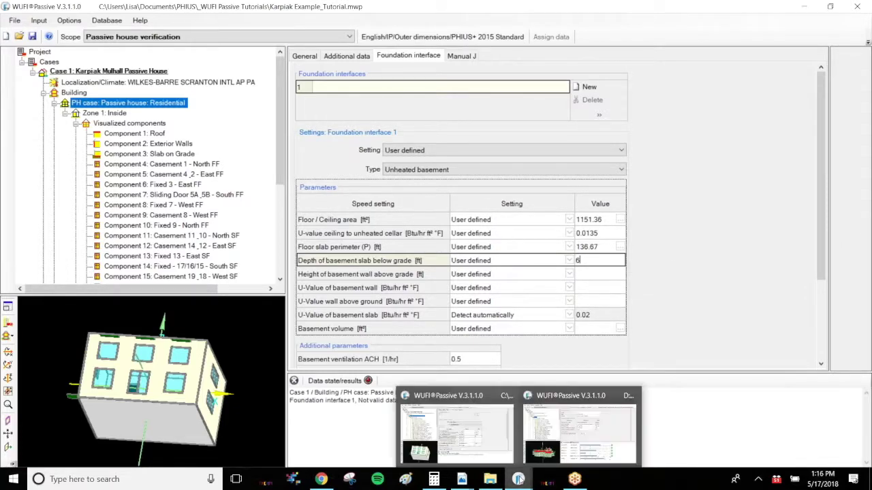
left_click(445, 430)
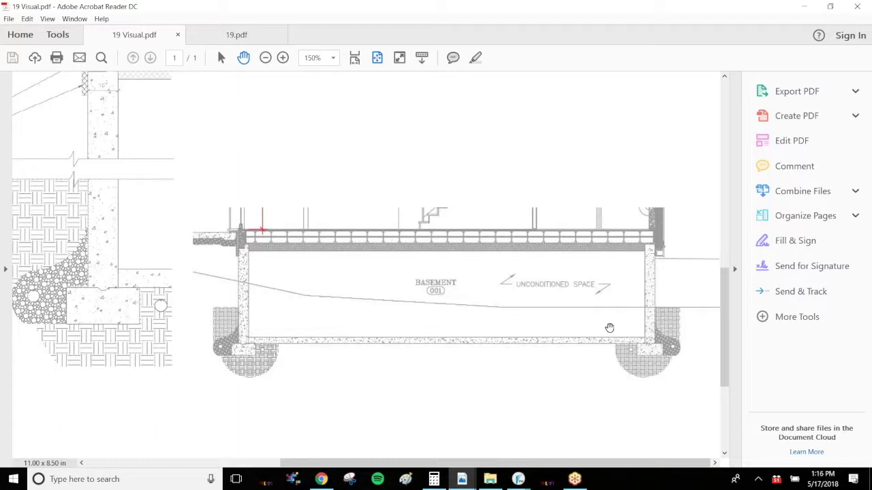
left_click(802, 7)
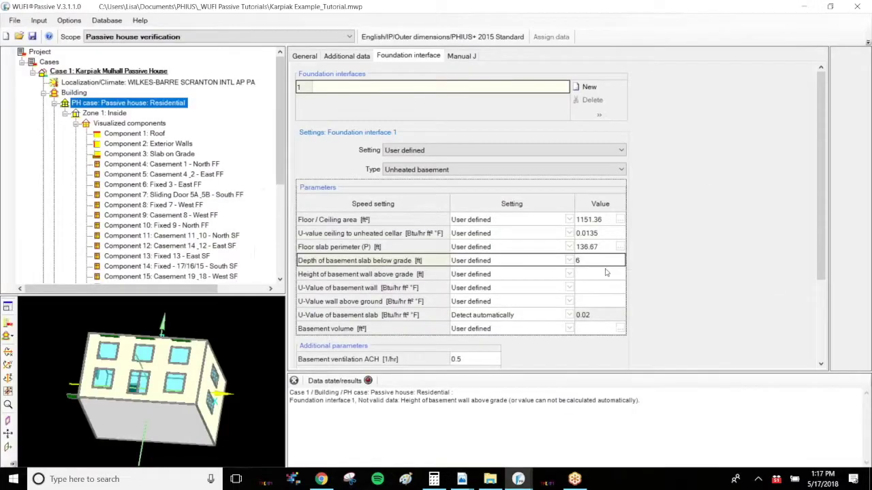
Step: Check the exposed wall in the 19 Visual PDF section and set the Height of basement wall above grade to 3 ft
left_click(596, 274)
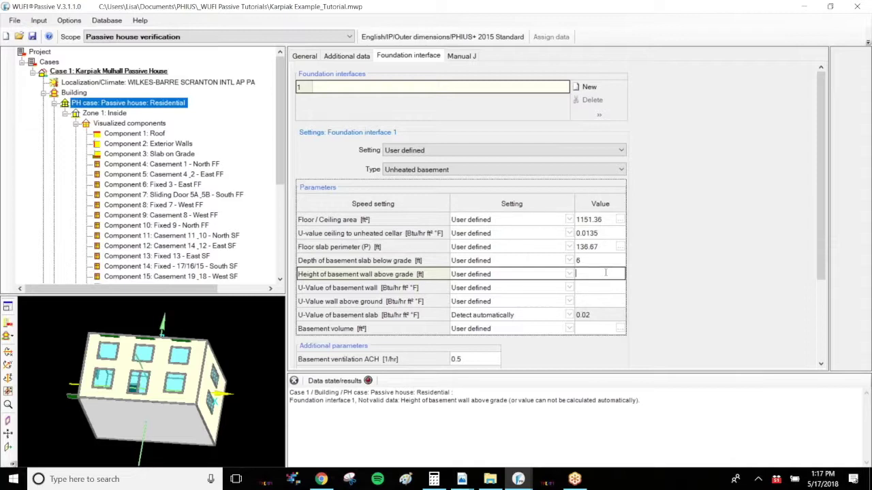
left_click(521, 480)
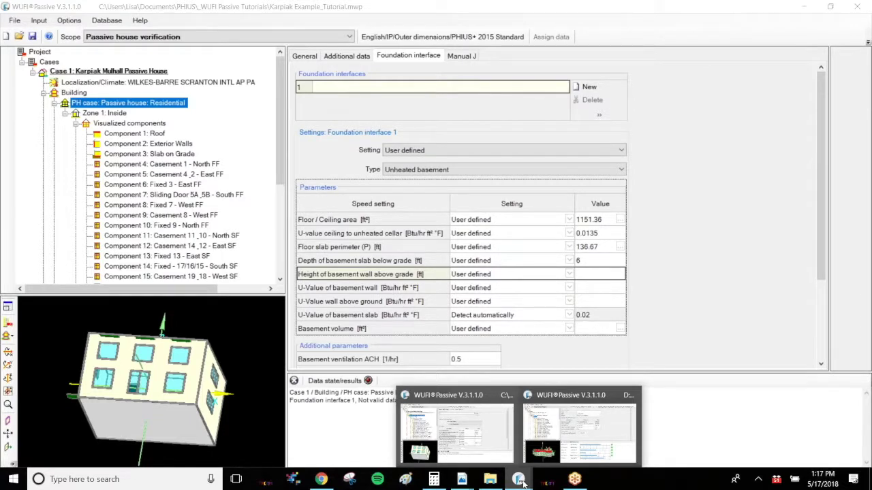
mouse_move(465, 482)
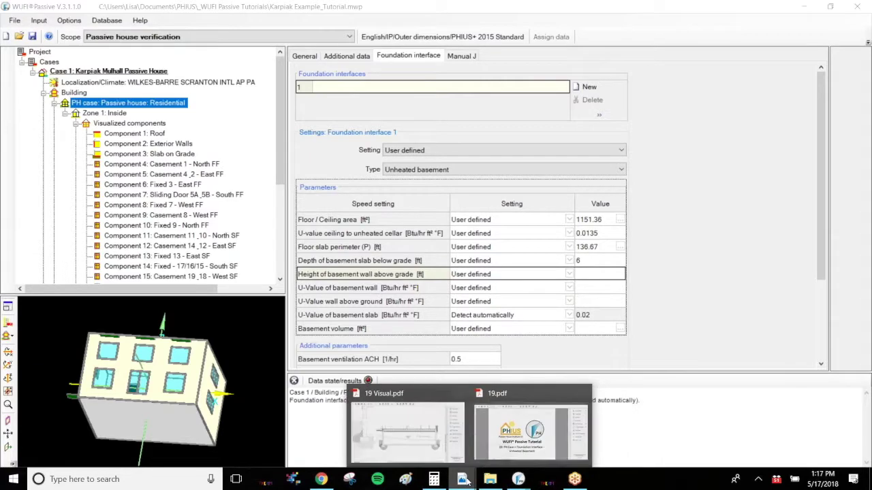
left_click(423, 449)
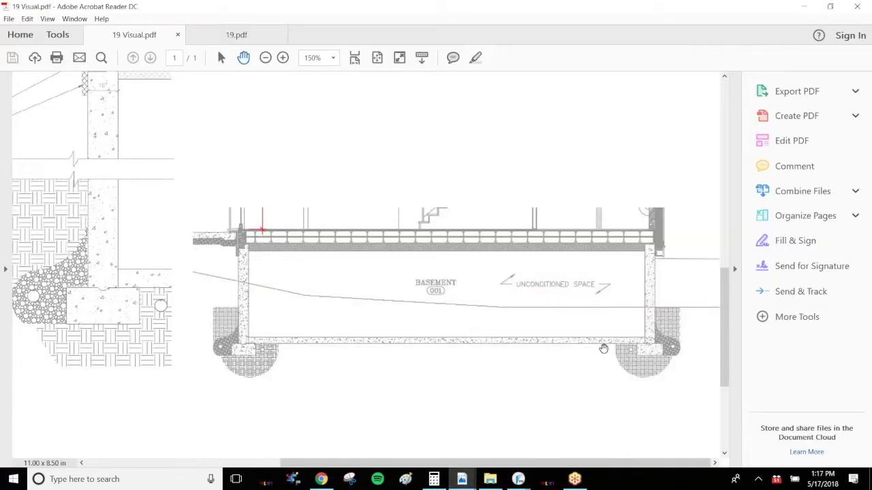
scroll(604, 349, "up", 1)
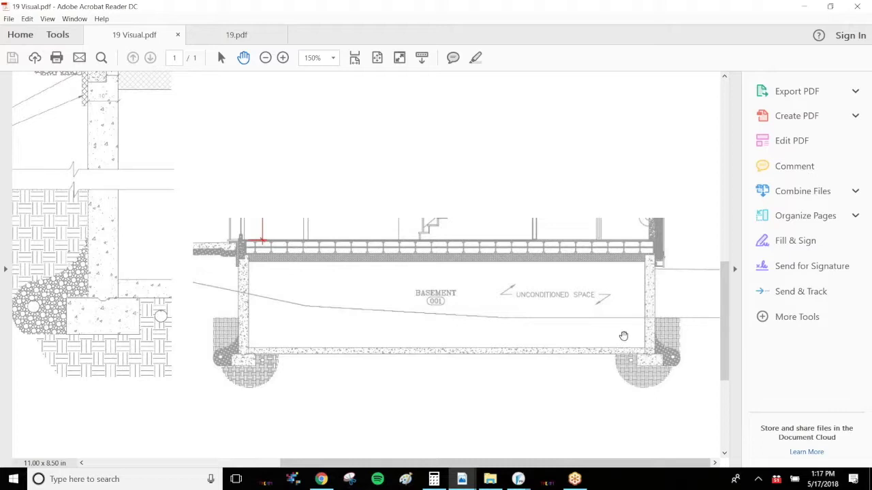
mouse_move(524, 477)
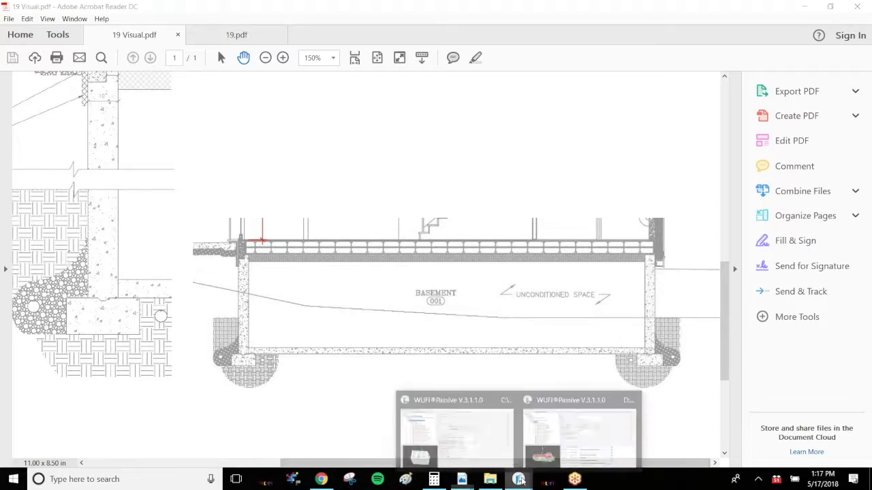
left_click(481, 419)
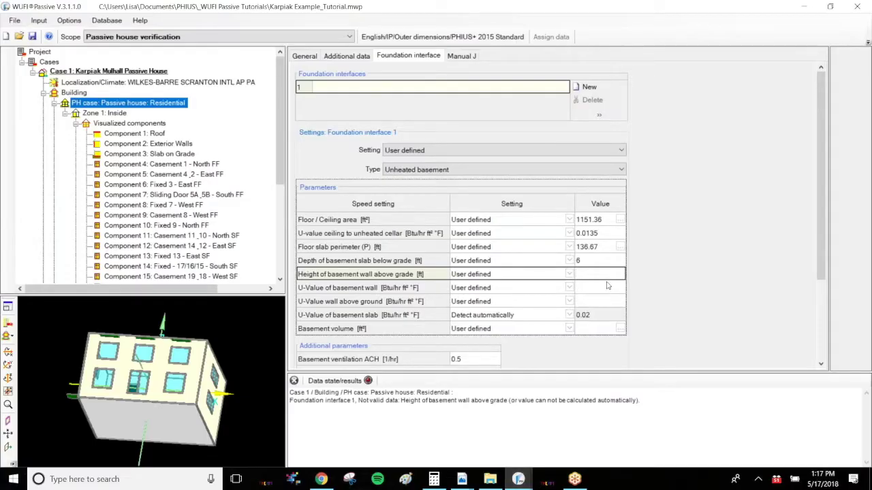
type("3")
left_click(612, 261)
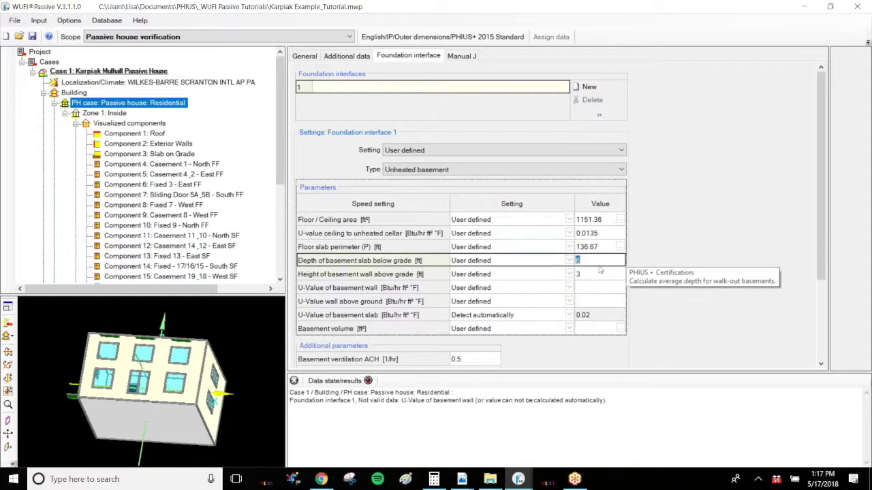
left_click(607, 275)
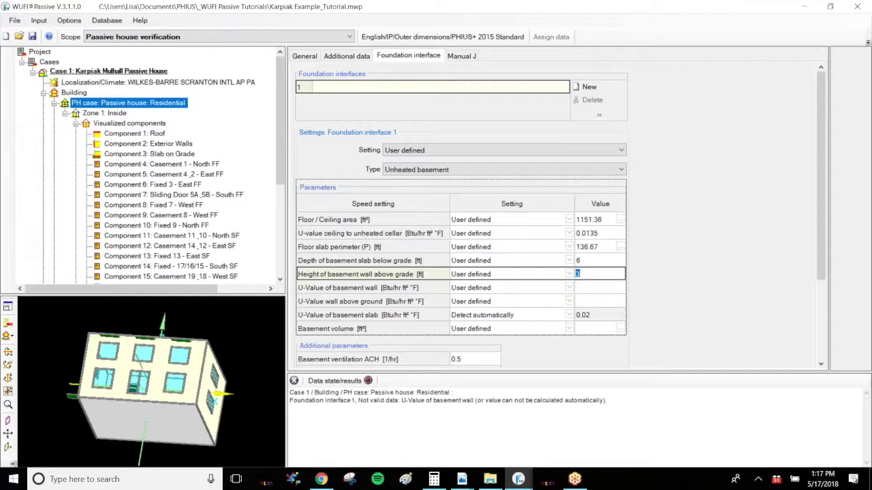
Step: Check the basement wall in the 19 Visual PDF and set the U-Value of basement wall to 1 Btu/hr ft² °F
left_click(602, 288)
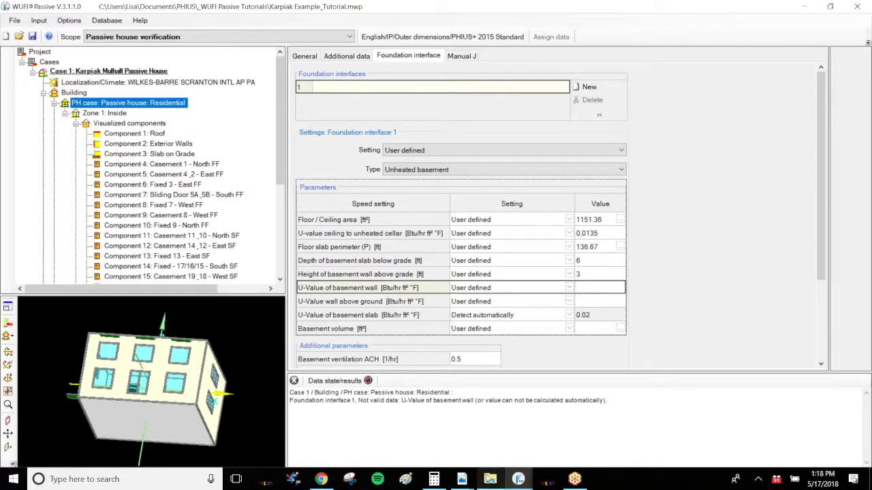
mouse_move(462, 479)
left_click(402, 436)
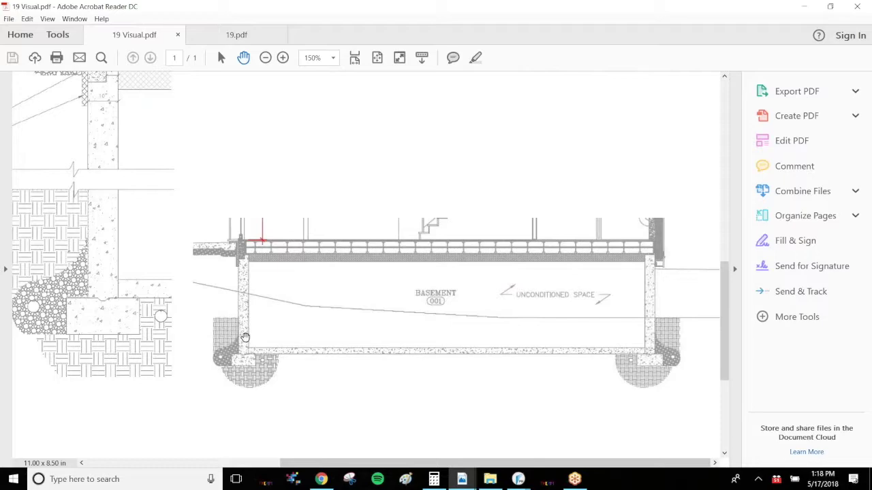
mouse_move(517, 478)
left_click(487, 434)
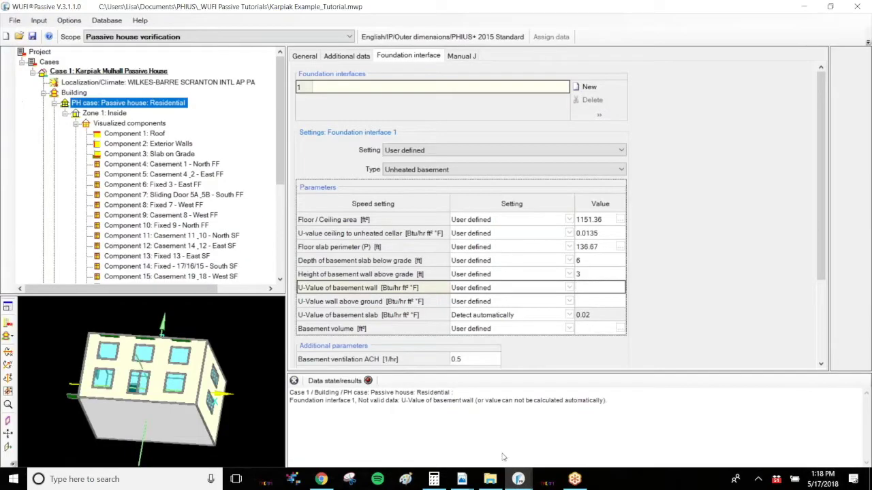
type("1")
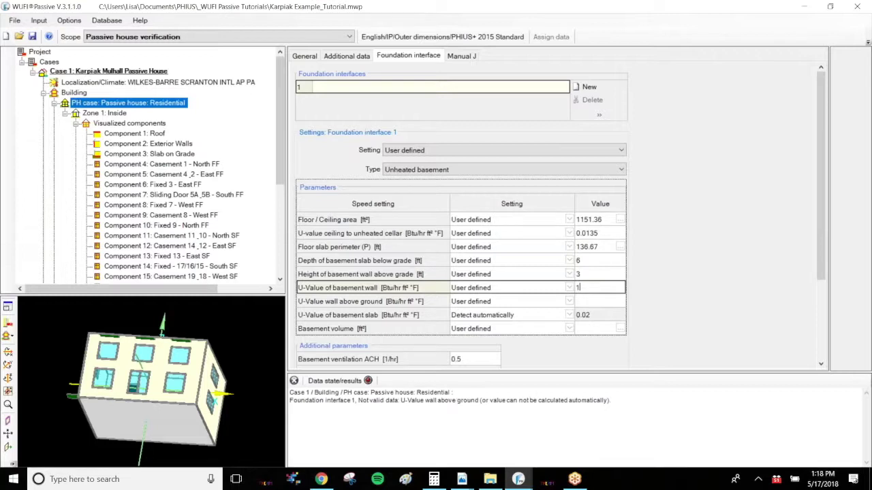
double_click(572, 287)
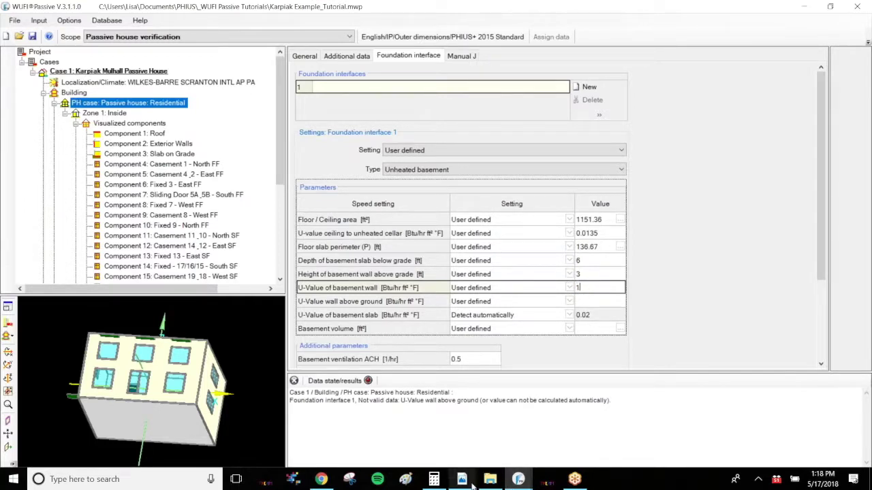
Step: Examine the foundation wall's above-ground construction and insulation in the 19 Visual PDF, and return to the Karpiak project
mouse_move(461, 479)
left_click(401, 432)
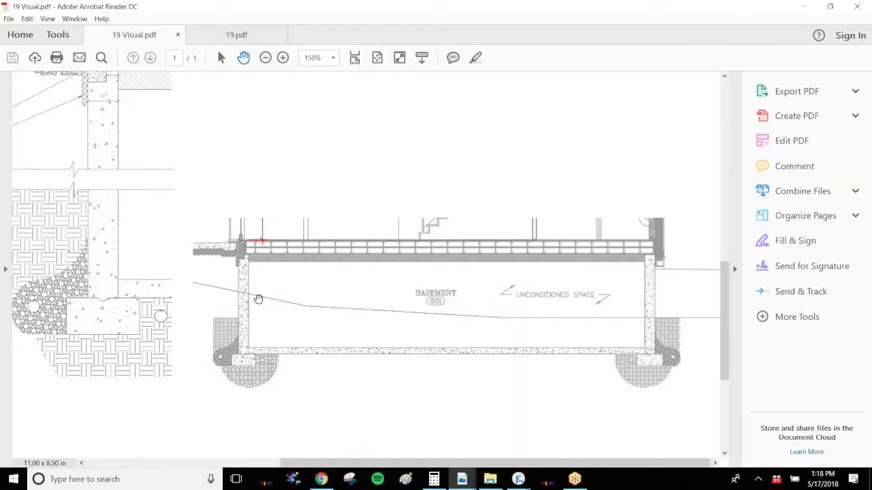
scroll(259, 300, "up", 5)
scroll(259, 300, "left", 5)
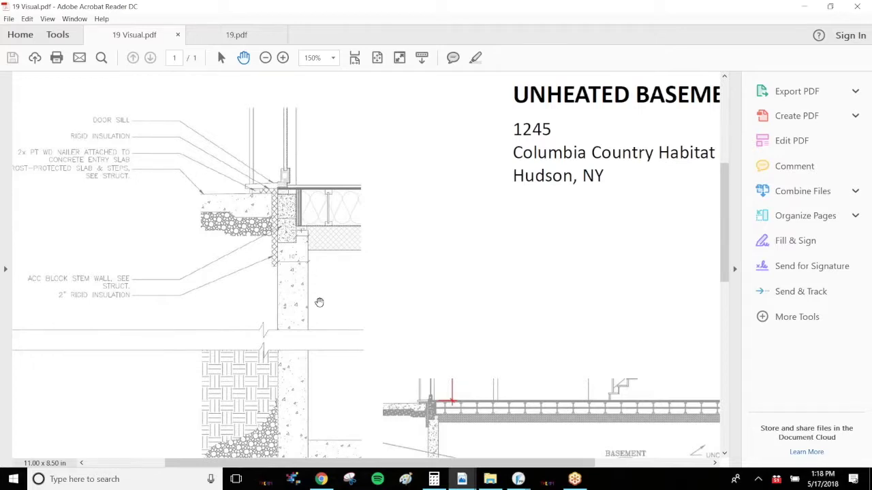
scroll(317, 301, "down", 1)
scroll(318, 232, "down", 5)
scroll(318, 233, "right", 3)
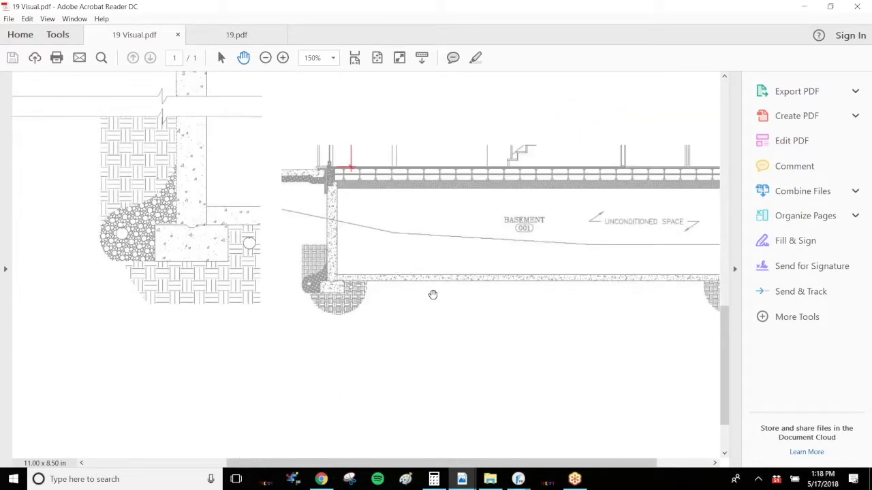
key("alt+Tab")
Step: Change the setting for the U-Value of basement slab to User defined
left_click(591, 301)
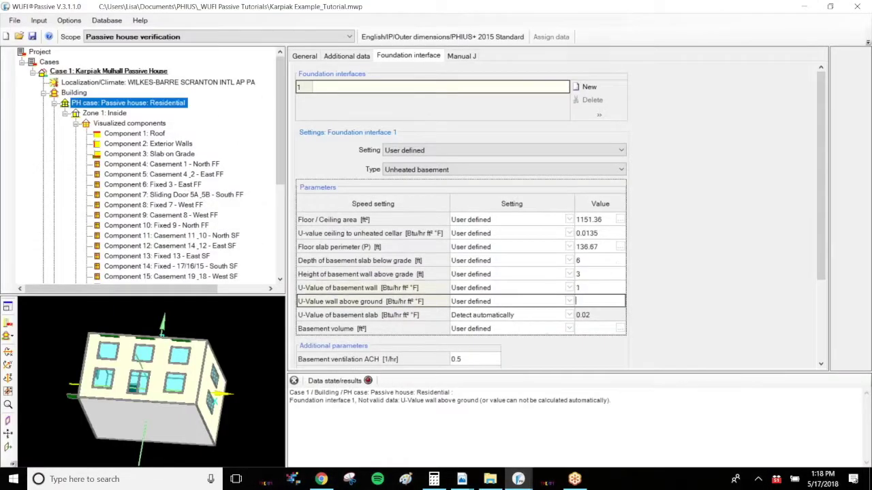
left_click(318, 303)
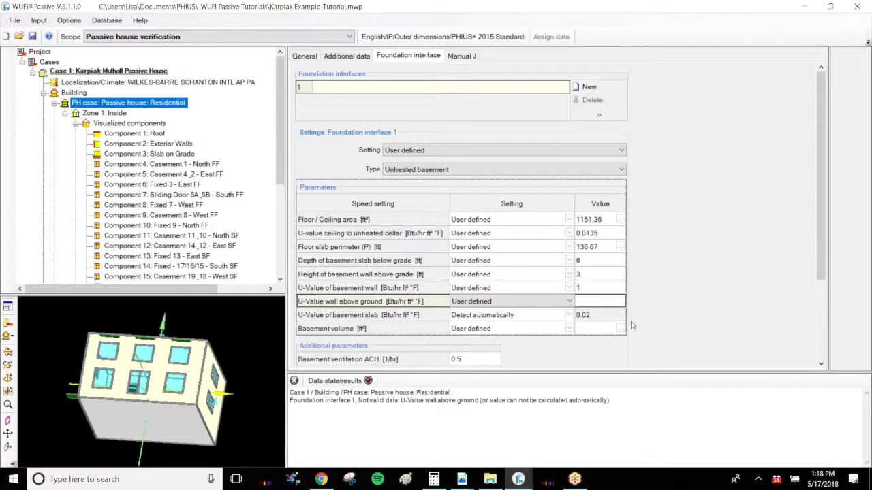
left_click(569, 315)
left_click(565, 332)
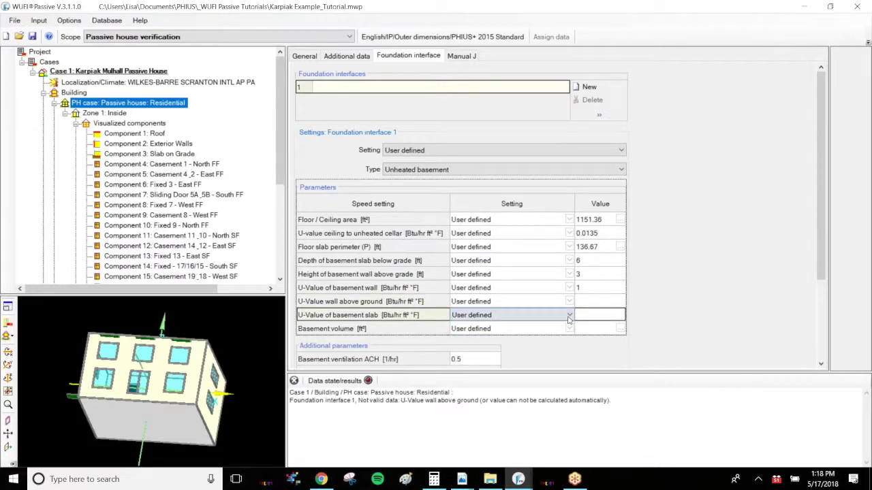
Step: Set the U-Value of basement slab to 1 Btu/hr ft² °F
left_click(595, 316)
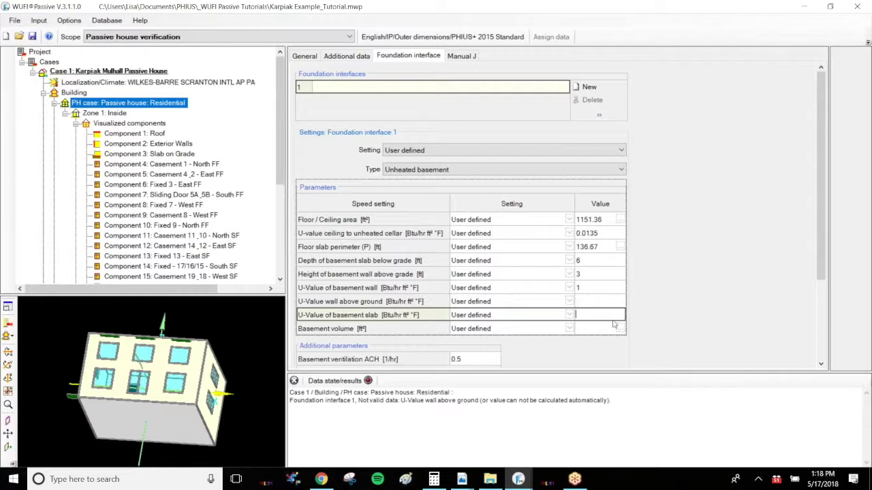
type("1")
Step: Check the exposed basement wall in the 19 Visual PDF section and set the U-Value wall above ground to 1 Btu/hr ft² °F
left_click(592, 302)
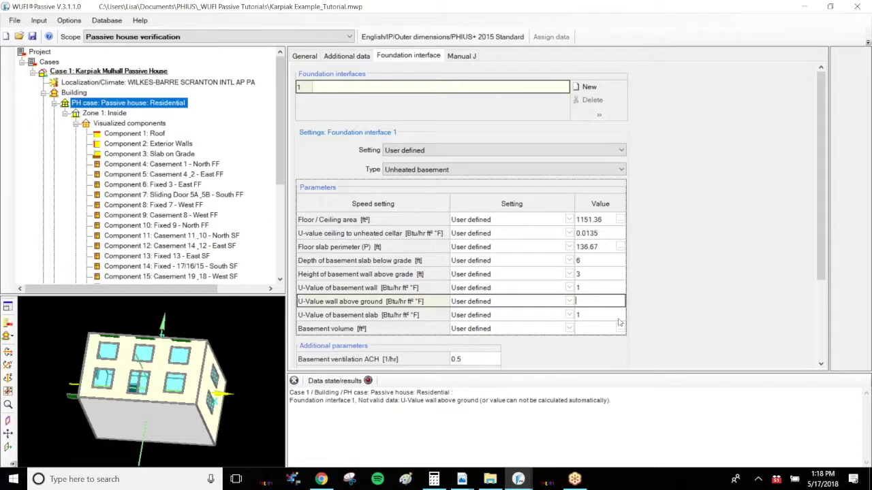
left_click(334, 304)
key("Tab")
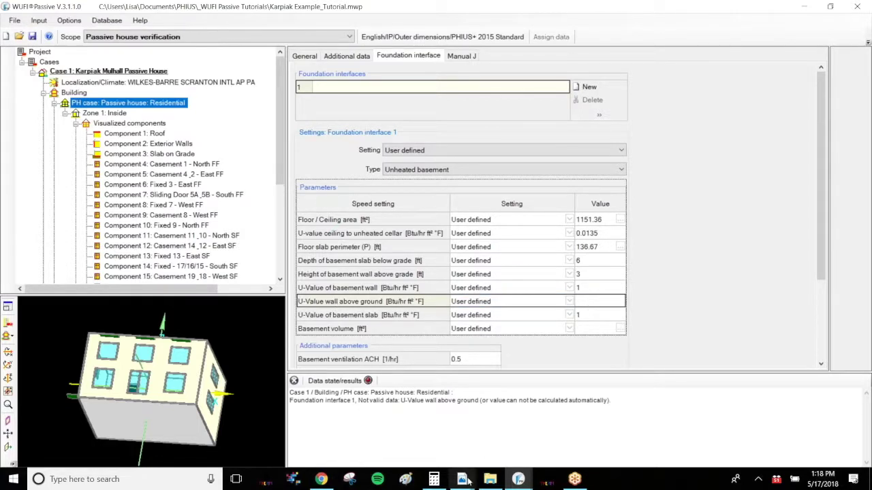
mouse_move(462, 479)
left_click(409, 418)
left_click_drag(716, 192, 638, 210)
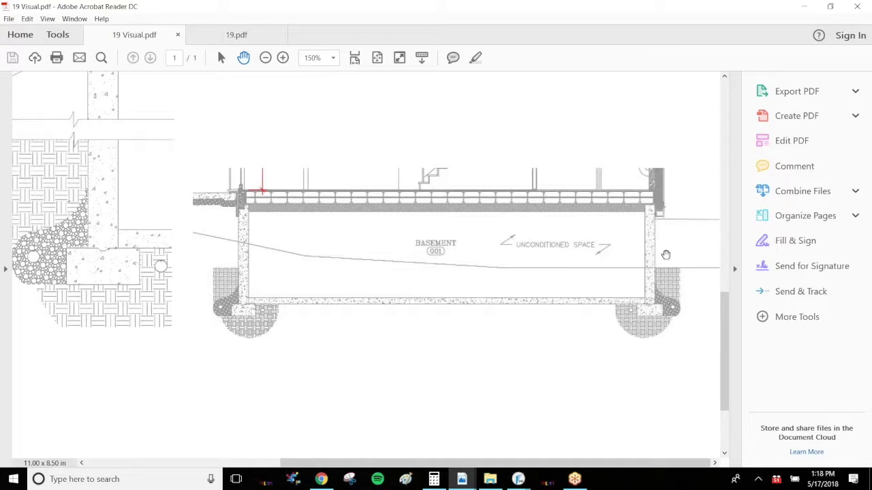
scroll(665, 255, "up", 2)
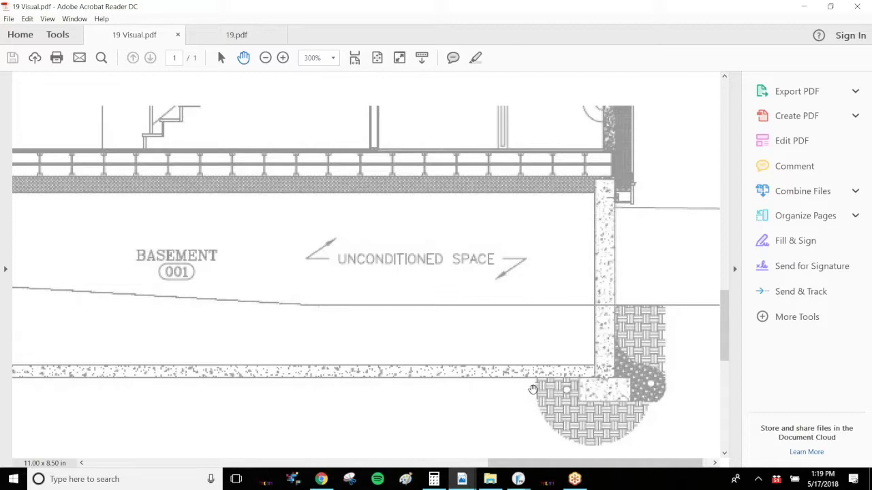
mouse_move(518, 479)
left_click(498, 417)
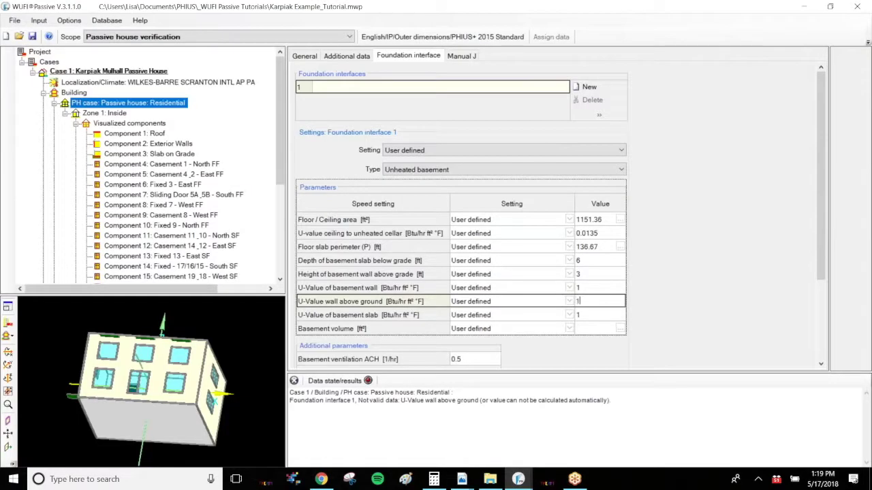
left_click(600, 316)
Step: Look up the area of the Slab on Grade component and multiply 1151.36 by 9 in the Windows Calculator
left_click(592, 330)
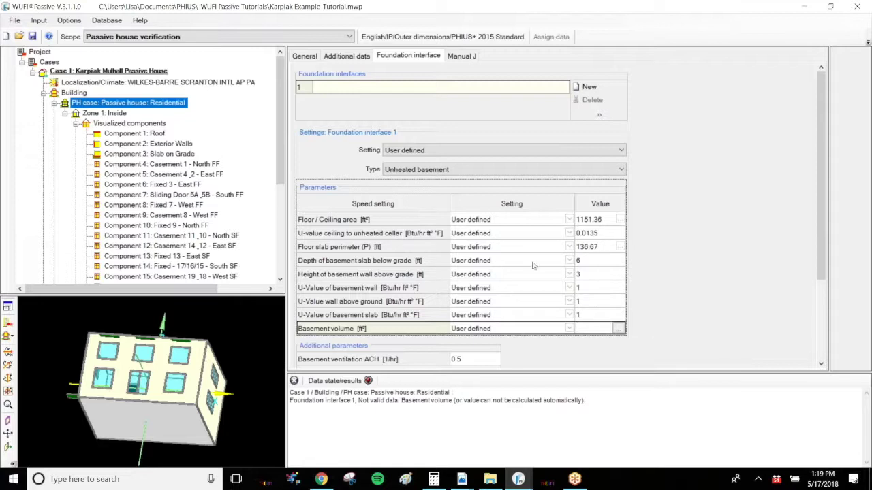
left_click(161, 419)
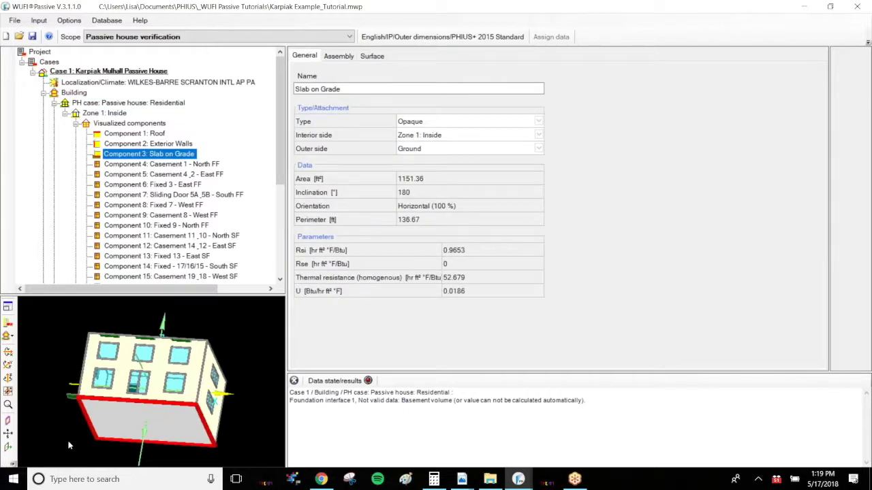
left_click(430, 178)
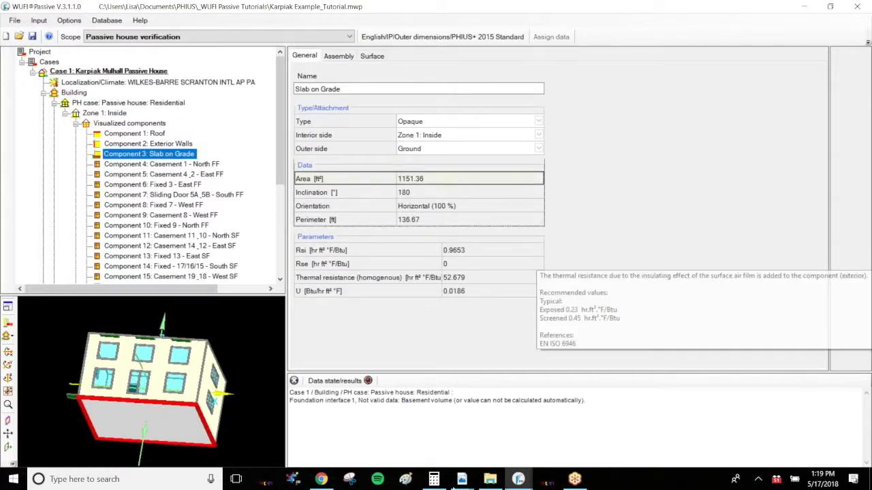
left_click(434, 479)
key("Escape")
type("1151.3")
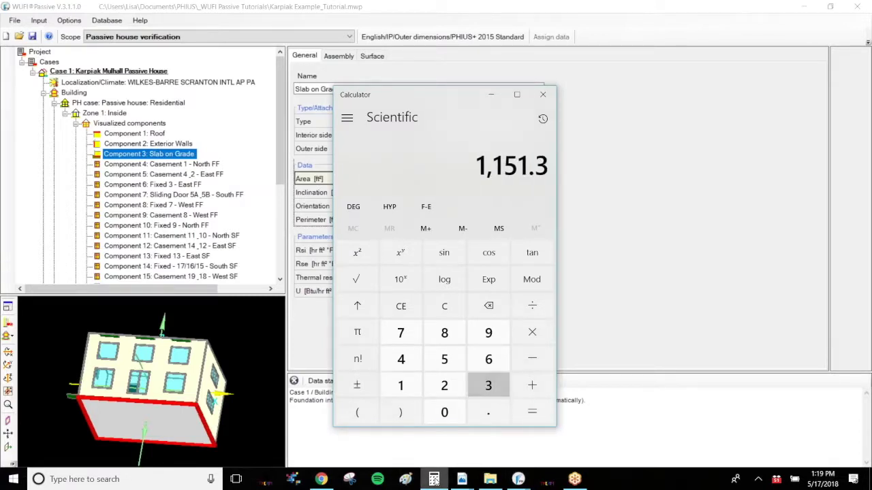
type("6*9")
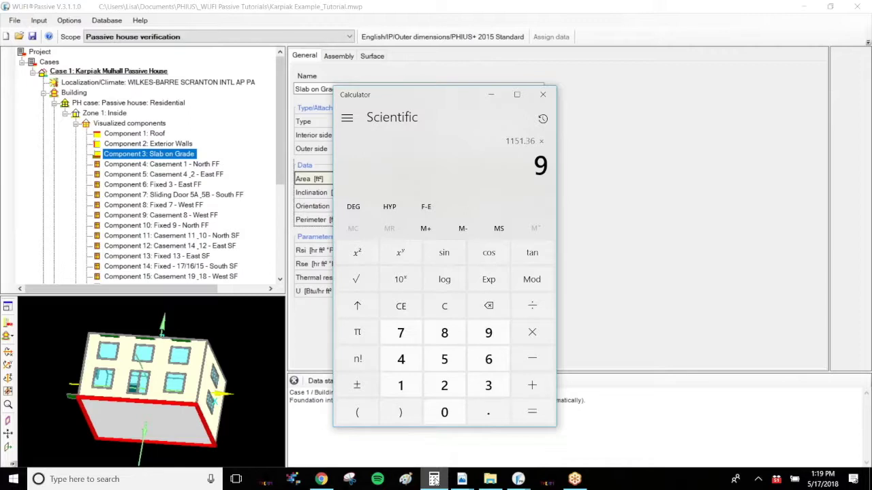
key("Return")
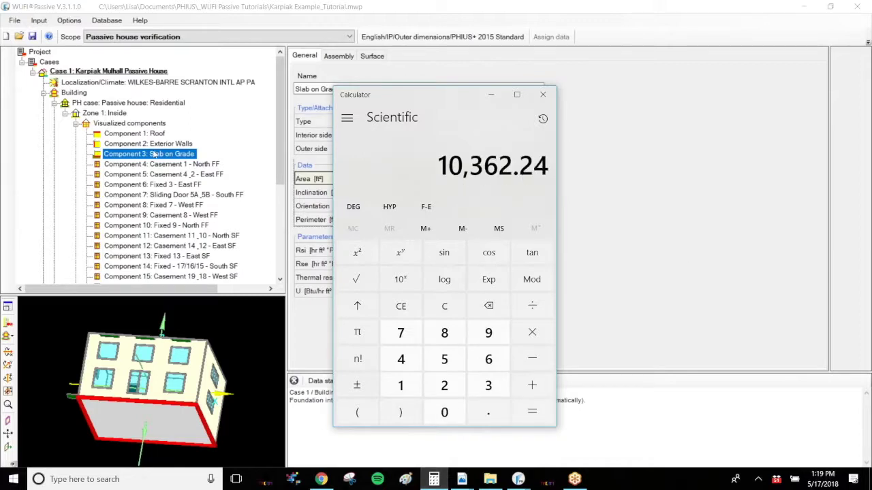
Step: Return to the foundation interface of the residential PH case and set the Basement volume to 10362 ft³
left_click(95, 103)
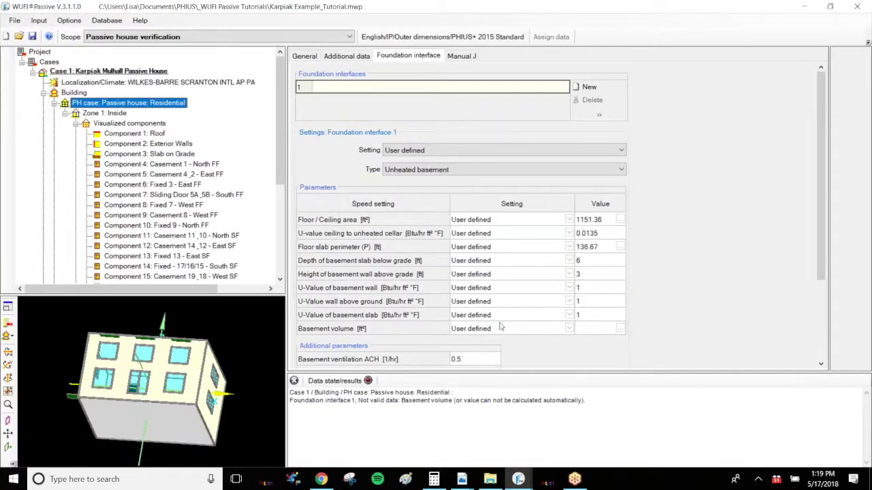
left_click(582, 329)
type("10362")
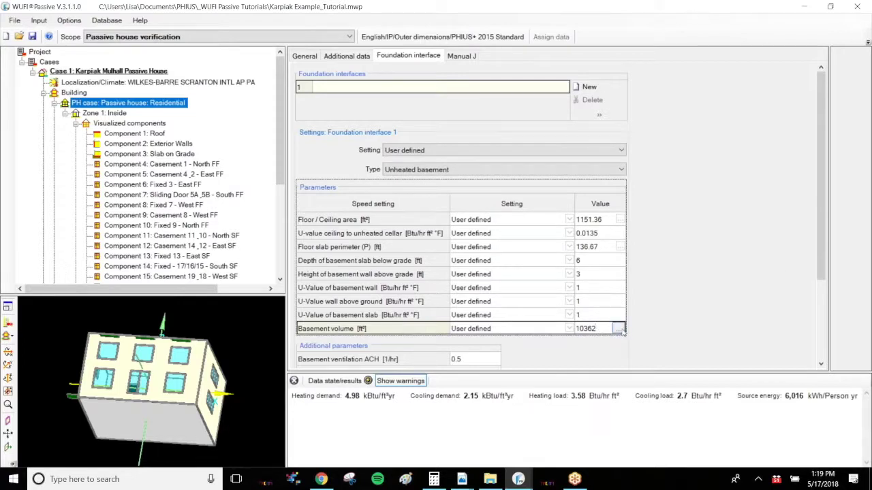
Step: Replace the Basement volume with the result of the expression 1151*9 in the field's built-in calculator
left_click(618, 329)
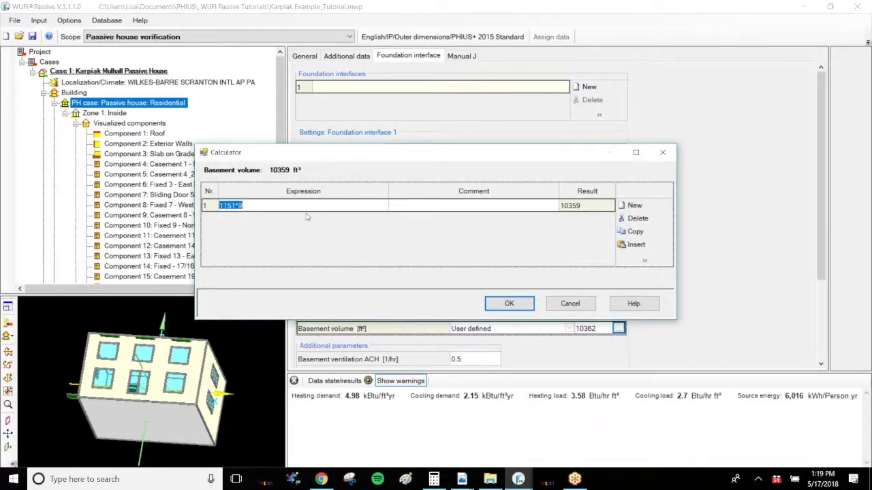
type("1151")
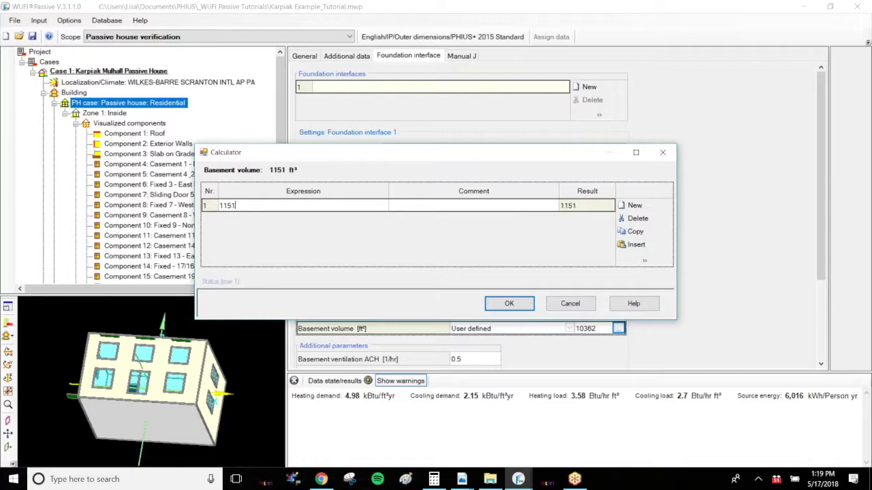
type("*9")
key("Return")
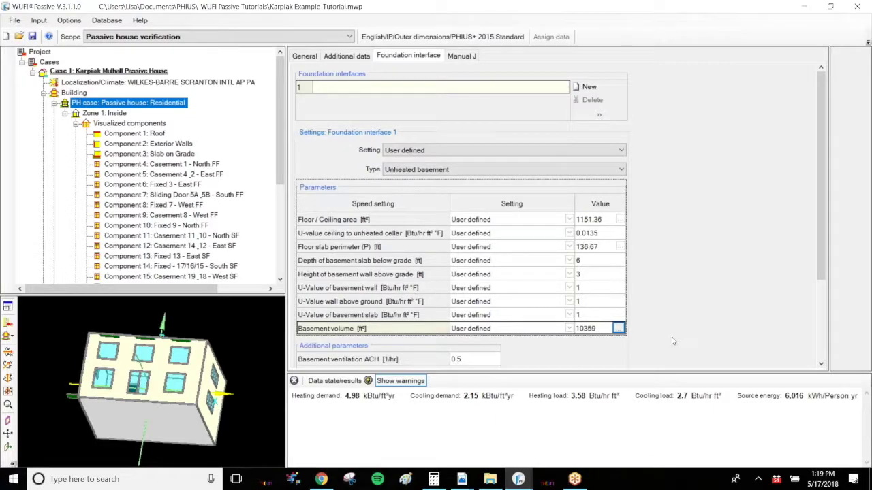